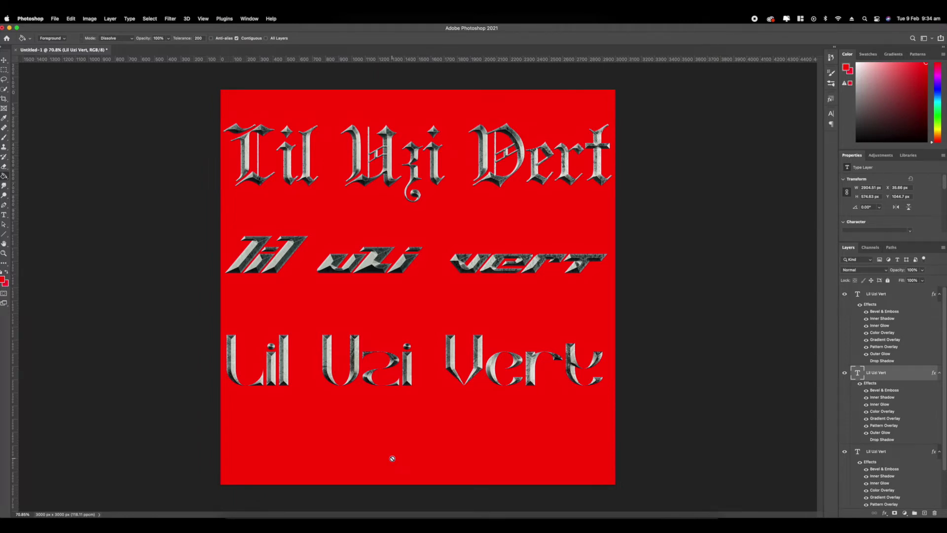
Step: Create a blank 3000 × 3000 px document titled 'grunge layer 1' from File > New
scroll(416, 364, "up", 10)
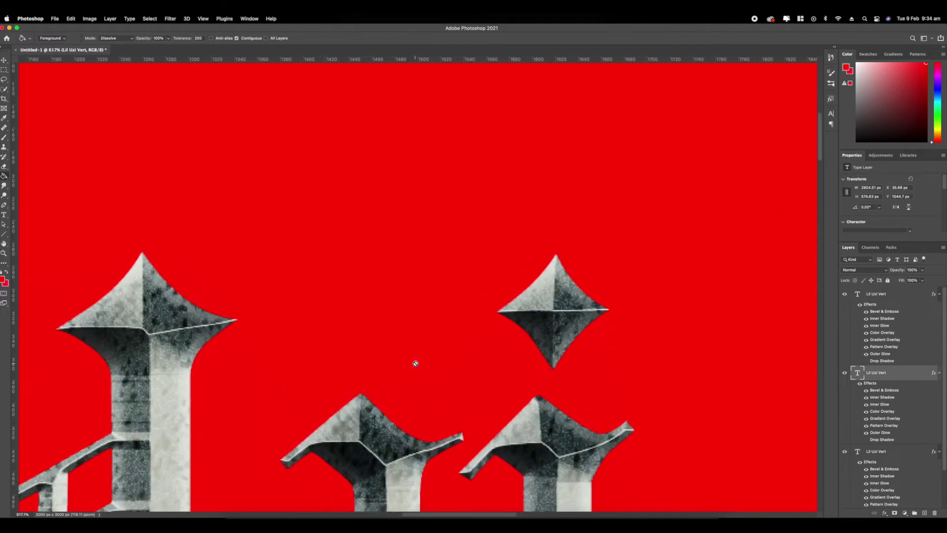
scroll(416, 363, "down", 6)
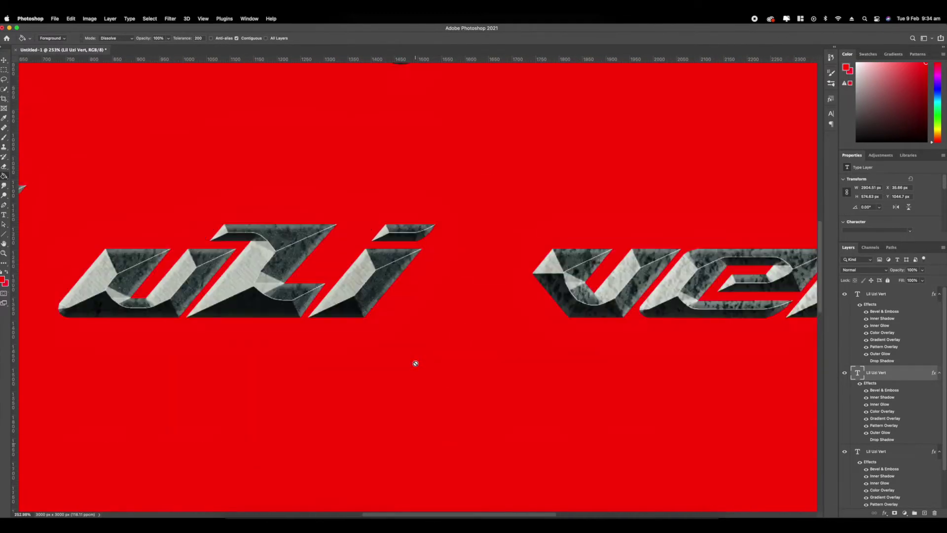
scroll(415, 363, "down", 2)
scroll(415, 363, "up", 3)
scroll(415, 363, "down", 4)
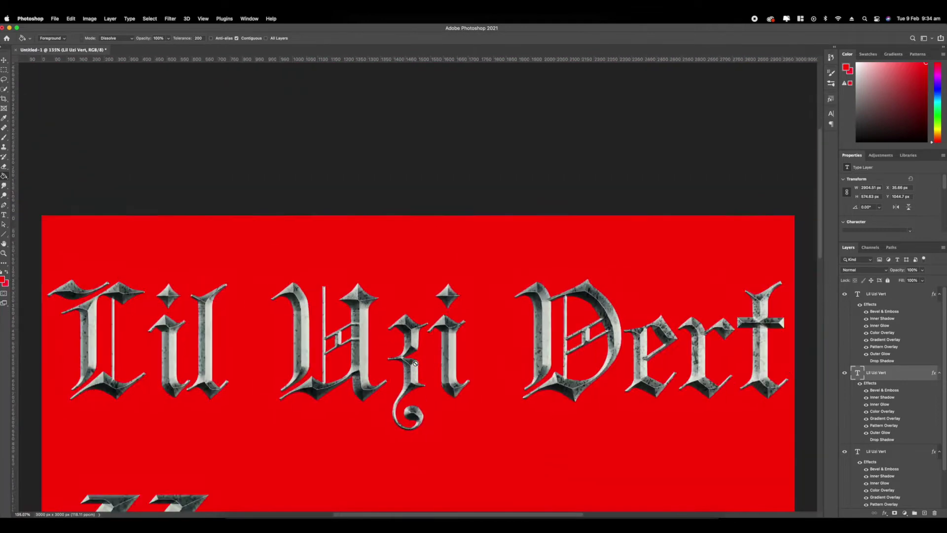
scroll(415, 364, "down", 4)
scroll(414, 363, "up", 4)
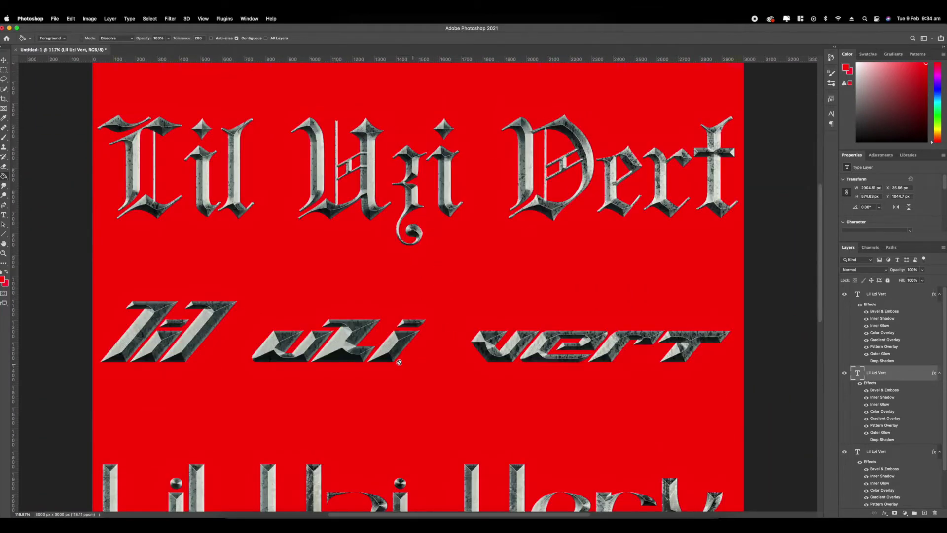
left_click(54, 19)
left_click(69, 29)
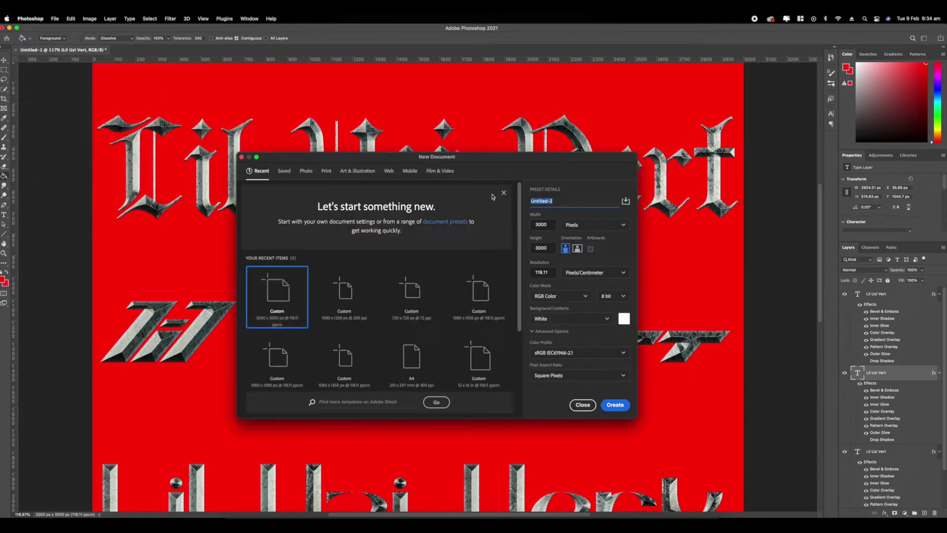
type("grunge layer 1")
key("Return")
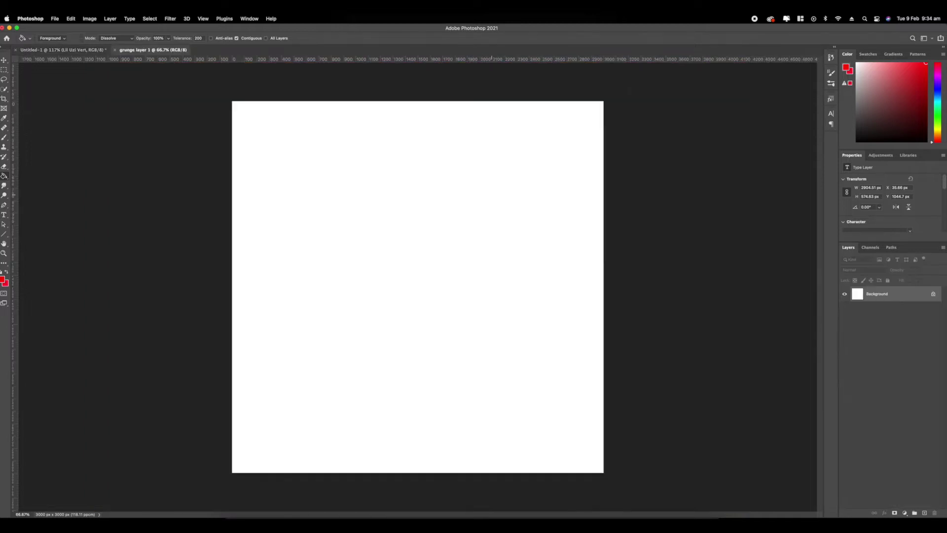
Step: Unlock the background and add salmon lorem ipsum placeholder text in the Bjork font
left_click(934, 296)
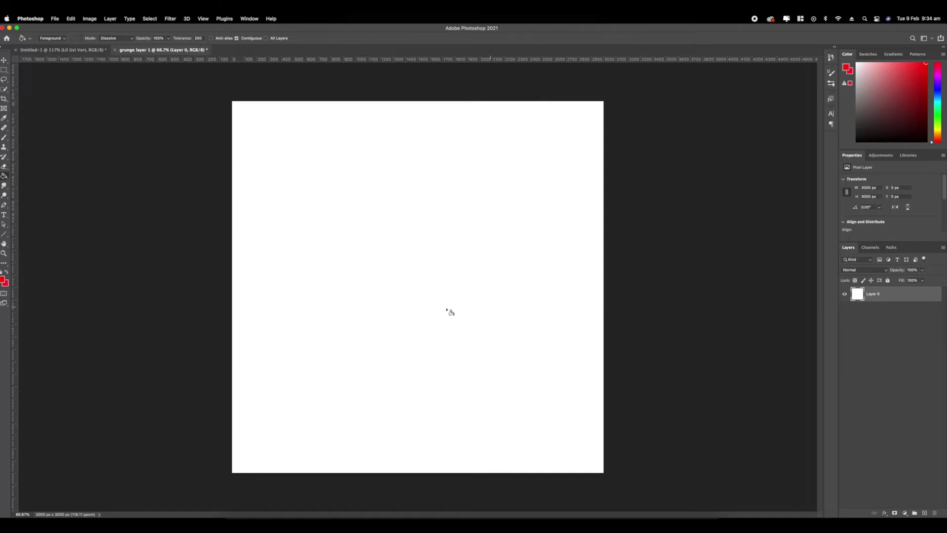
scroll(364, 313, "up", 5)
scroll(364, 312, "down", 3)
key("t")
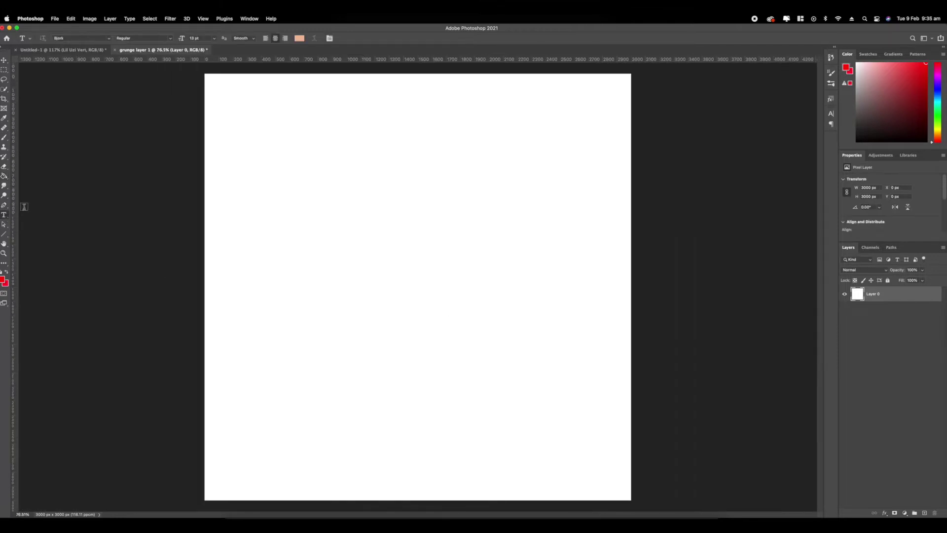
scroll(412, 190, "up", 2)
scroll(412, 190, "down", 4)
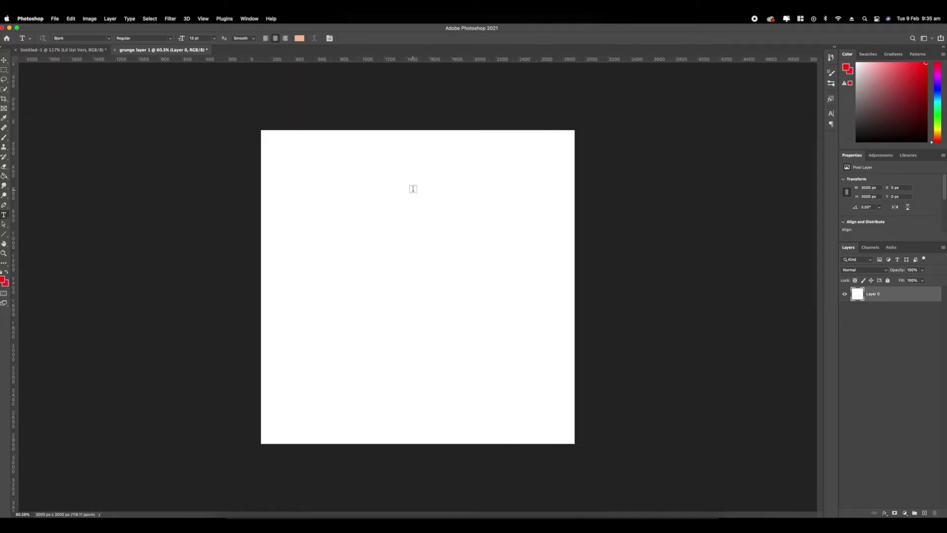
left_click(403, 223)
scroll(360, 208, "up", 4)
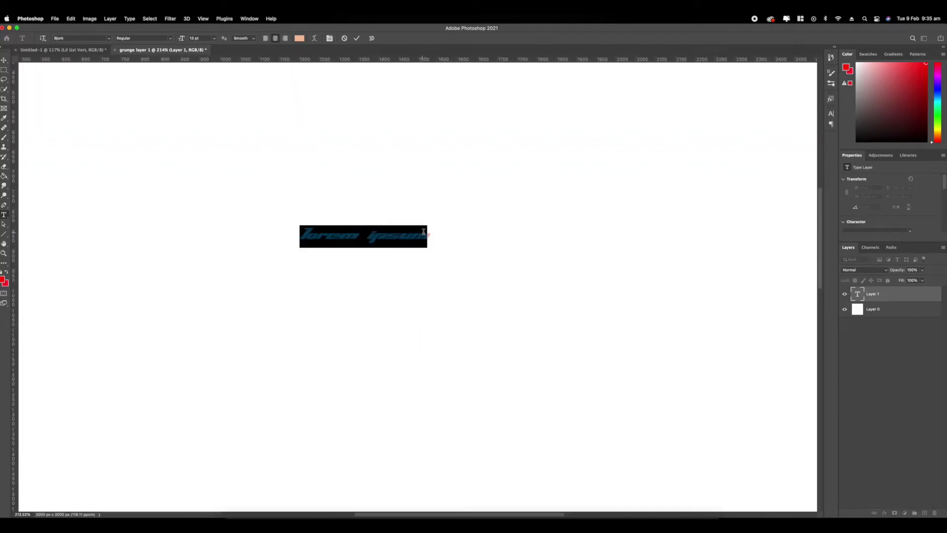
left_click_drag(423, 231, 249, 228)
left_click(882, 293)
scroll(296, 253, "up", 3)
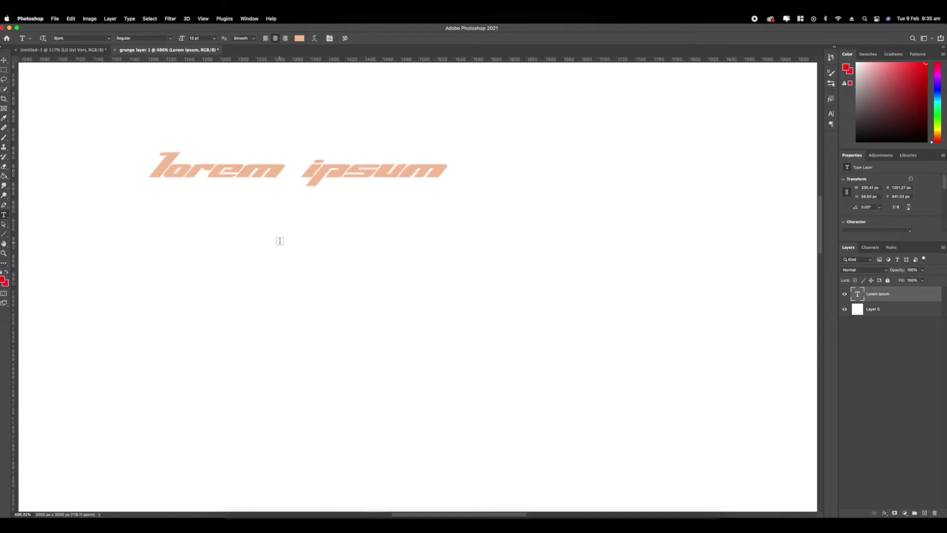
scroll(280, 240, "down", 5)
scroll(279, 241, "down", 5)
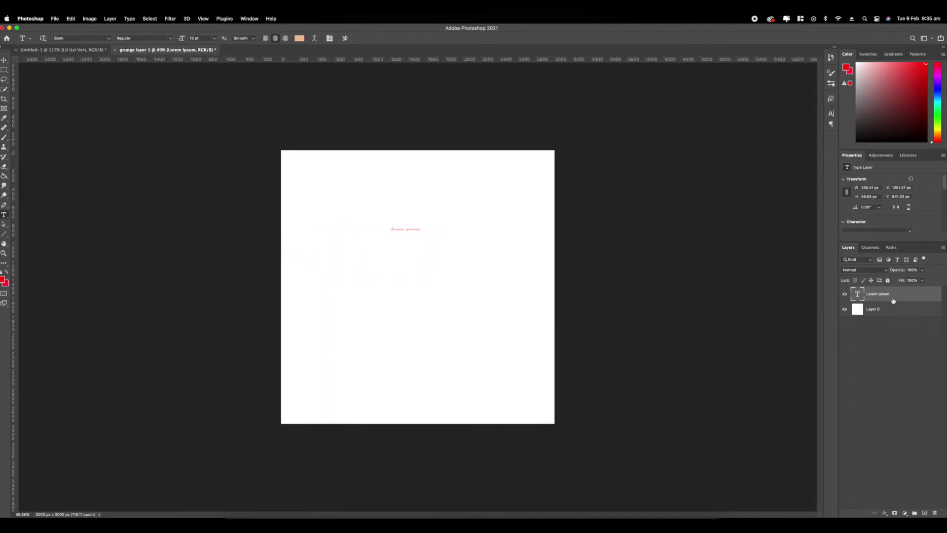
Step: Enlarge the lorem ipsum text and position it across the upper canvas
key("super+t")
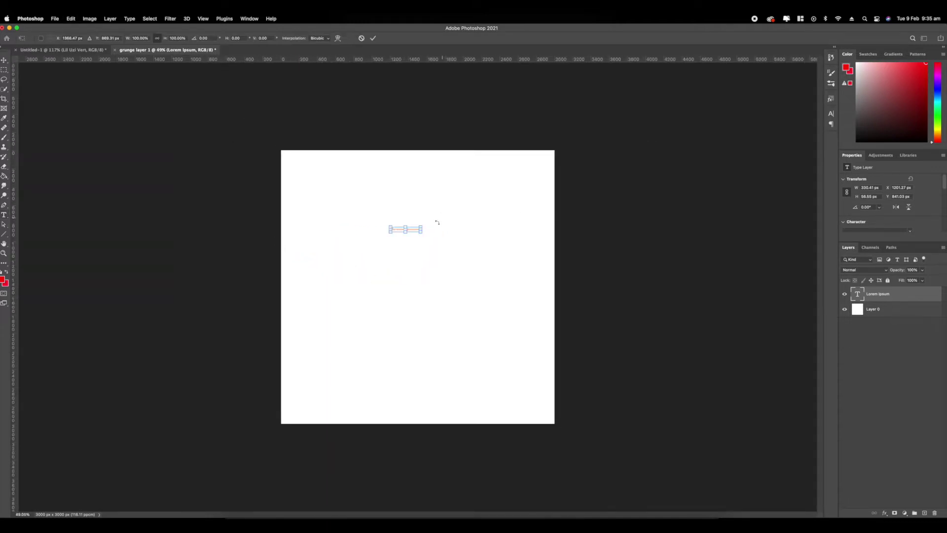
left_click_drag(466, 259, 495, 270)
left_click_drag(441, 224, 418, 192)
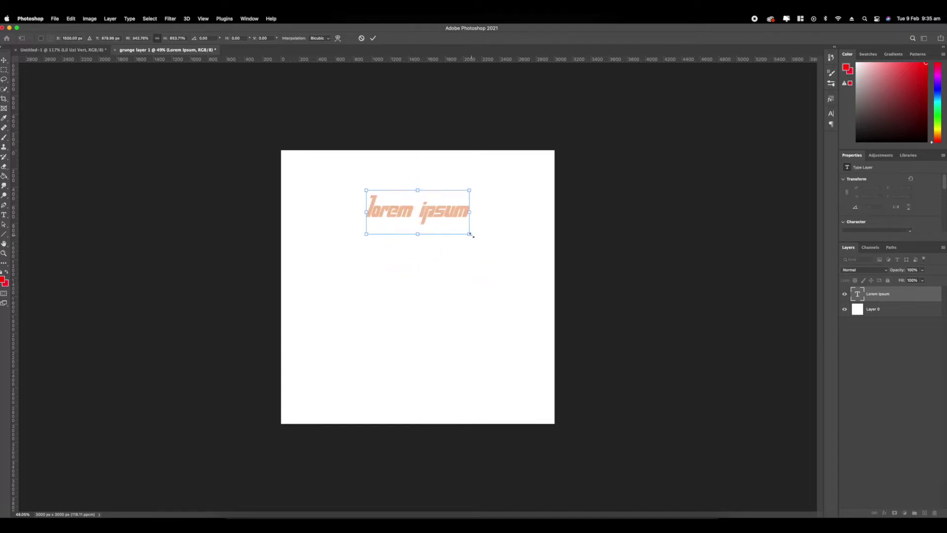
left_click_drag(469, 237, 567, 275)
left_click_drag(476, 232, 425, 216)
key("Return")
scroll(339, 244, "up", 5)
scroll(338, 244, "down", 5)
scroll(231, 247, "up", 2)
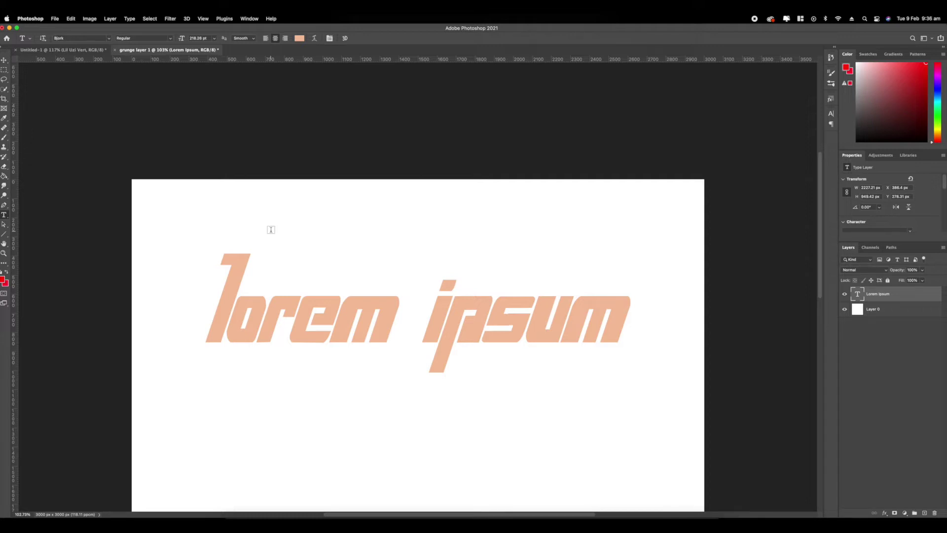
scroll(199, 181, "down", 2)
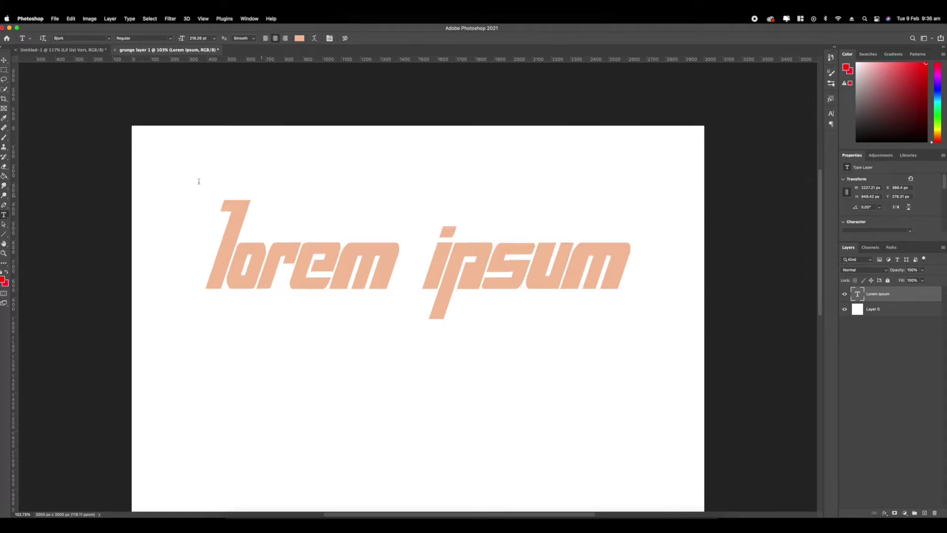
Step: Create a blank Untitled-2 document and drag the texture JPG from Downloads onto it
left_click(57, 19)
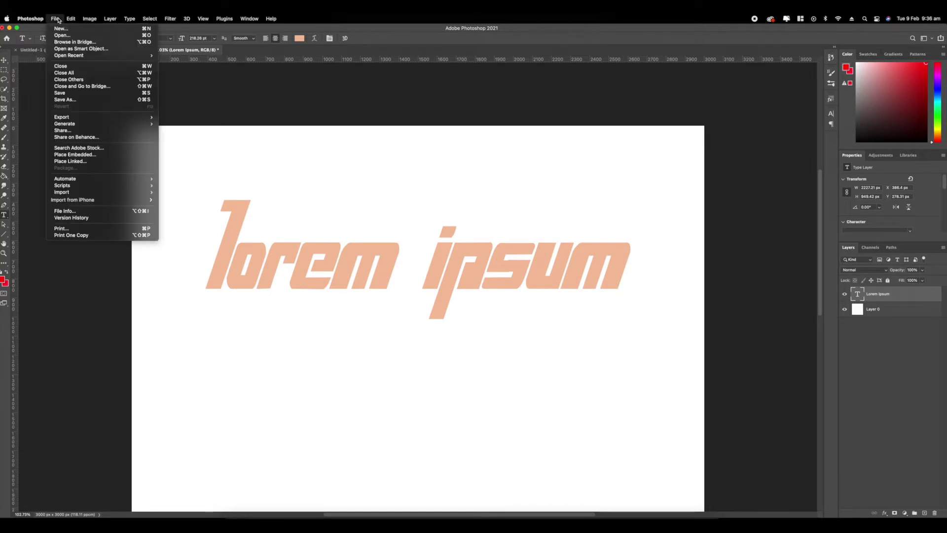
left_click(63, 29)
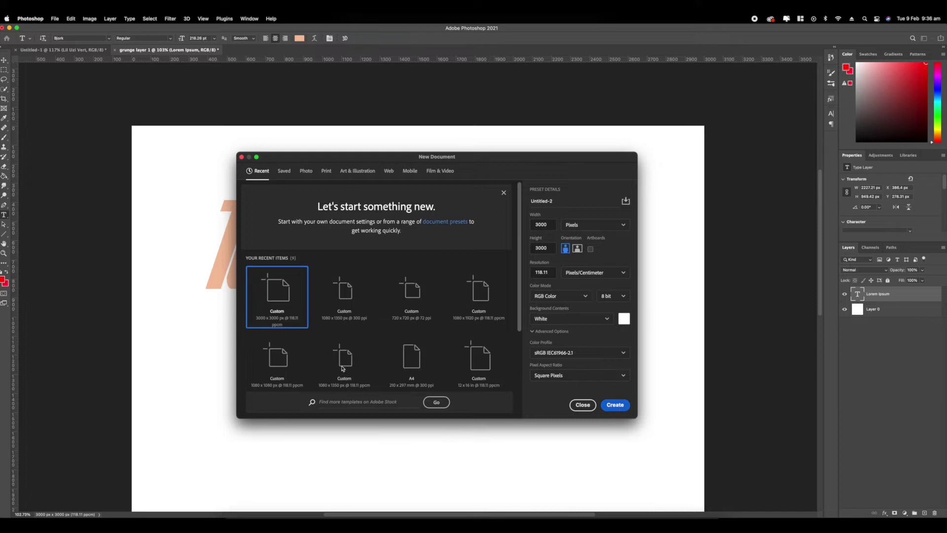
key("Return")
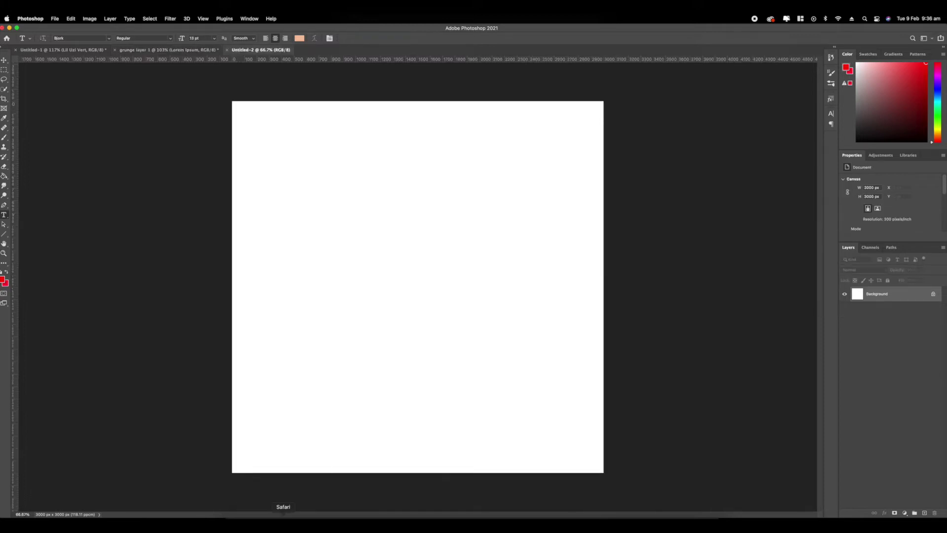
left_click(232, 518)
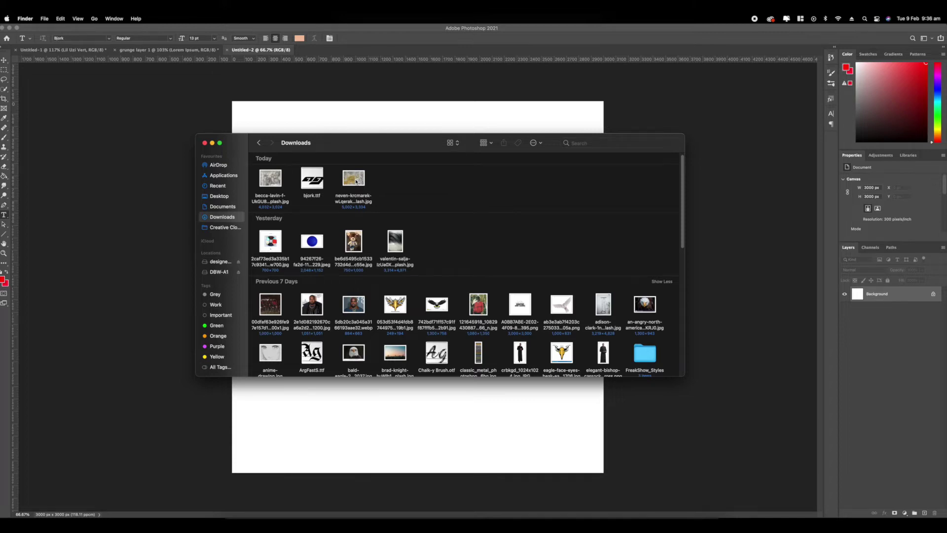
left_click_drag(355, 182, 403, 421)
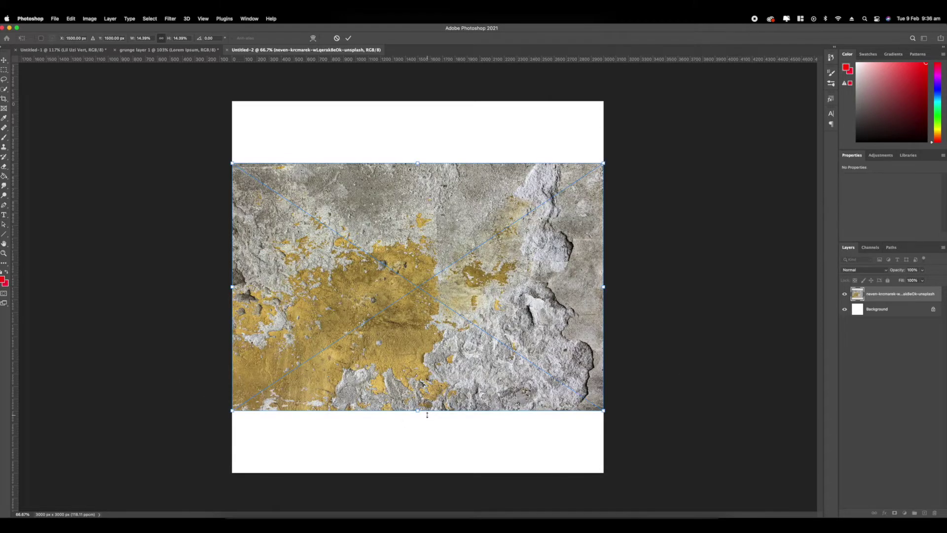
Step: Stretch the stone texture downward and upward until it fills the canvas, then commit it
left_click_drag(417, 414, 417, 477)
left_click_drag(417, 162, 415, 97)
key("Return")
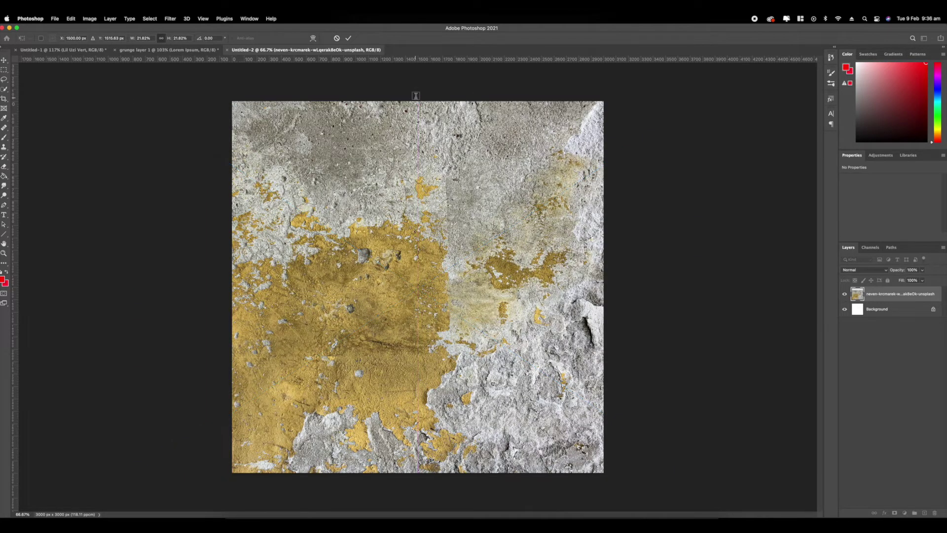
left_click(72, 19)
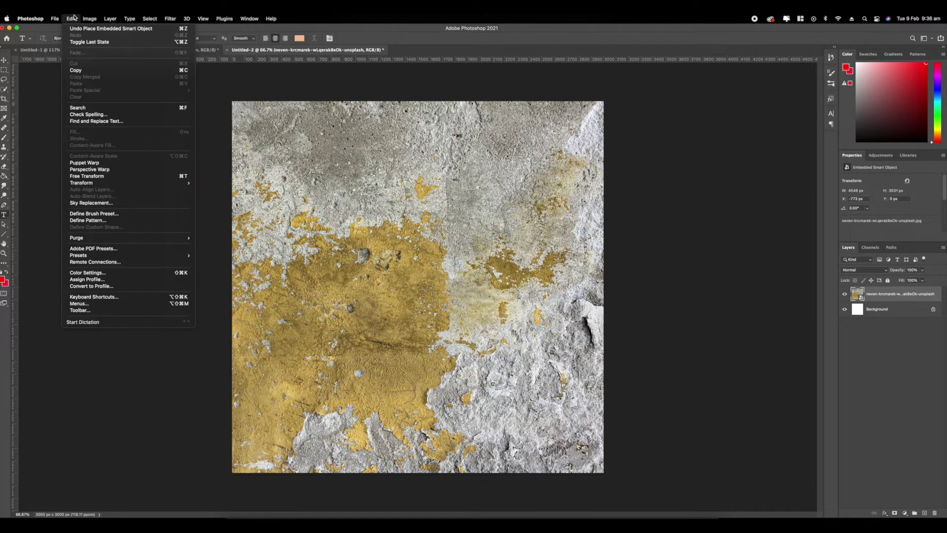
Step: Define the texture as a pattern named 'gy'
left_click(93, 220)
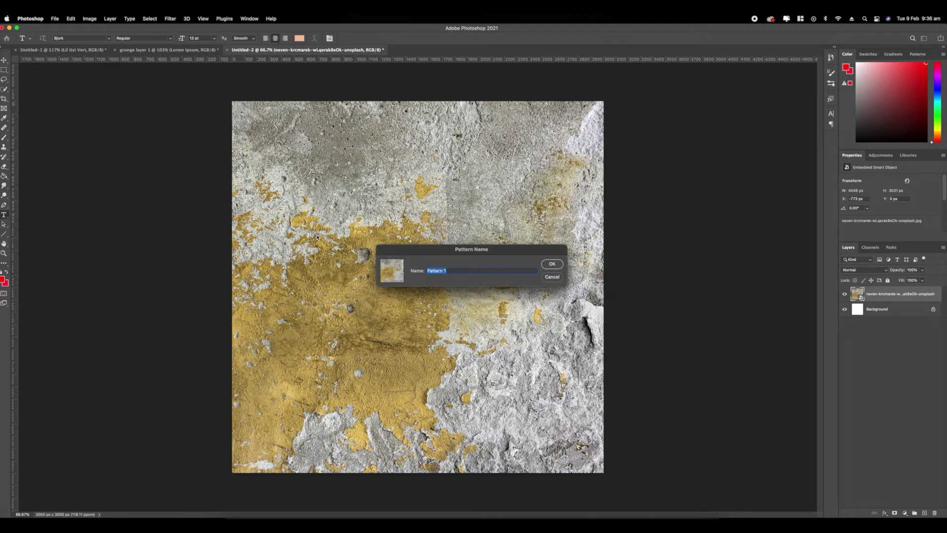
type("gy")
key("Return")
Step: Zoom in on the texture and close the Untitled-2 document
key("super+equal")
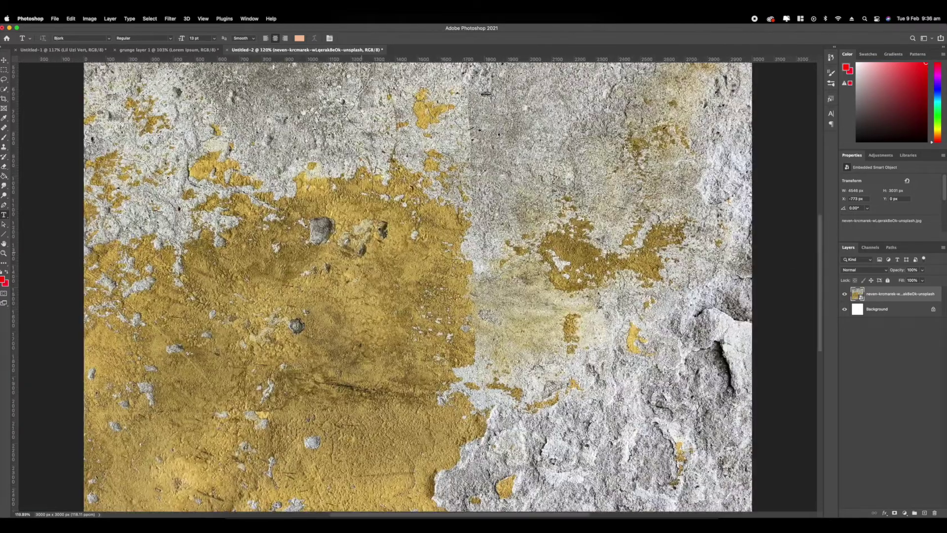
scroll(418, 287, "down", 5)
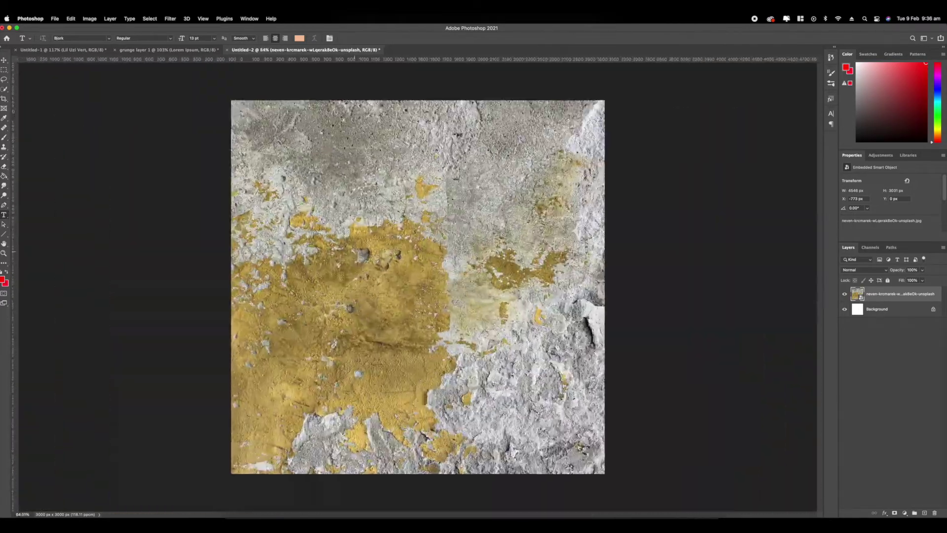
scroll(418, 286, "up", 1)
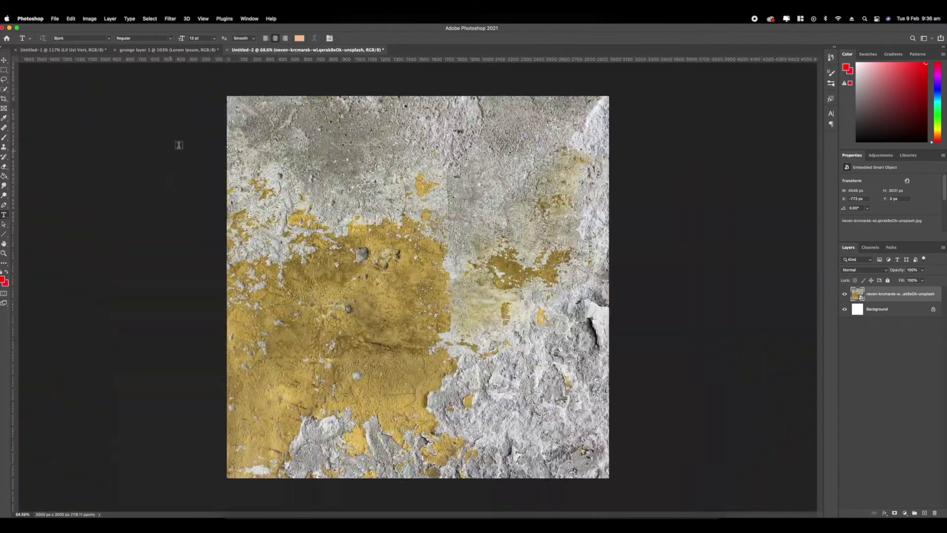
left_click(226, 50)
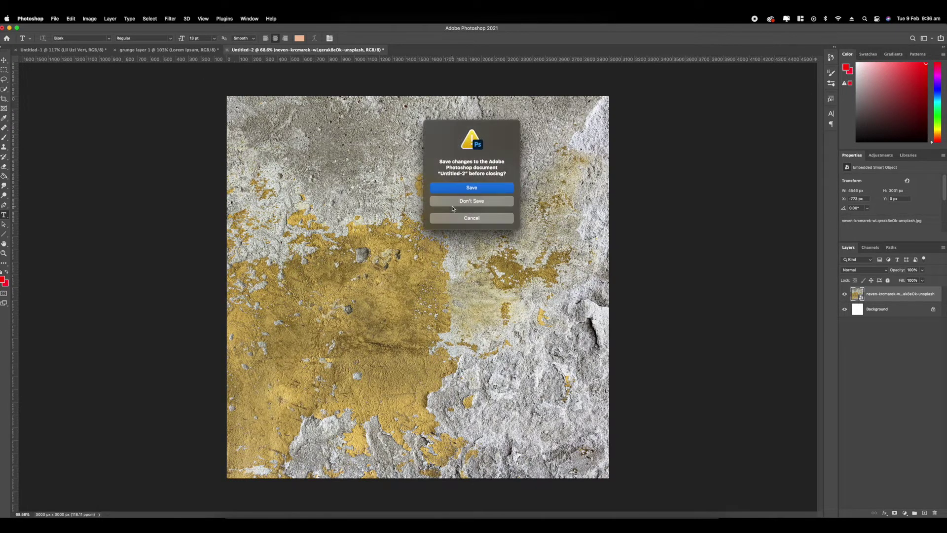
Step: Close Untitled-2 without saving and return to grunge layer 1
left_click(452, 201)
scroll(234, 224, "up", 3)
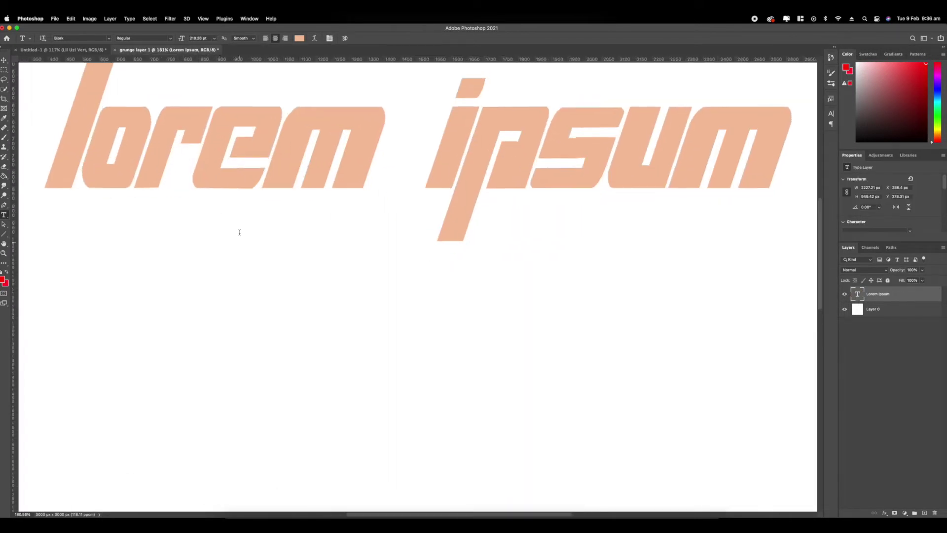
scroll(237, 228, "up", 3)
scroll(237, 228, "down", 5)
scroll(649, 281, "up", 4)
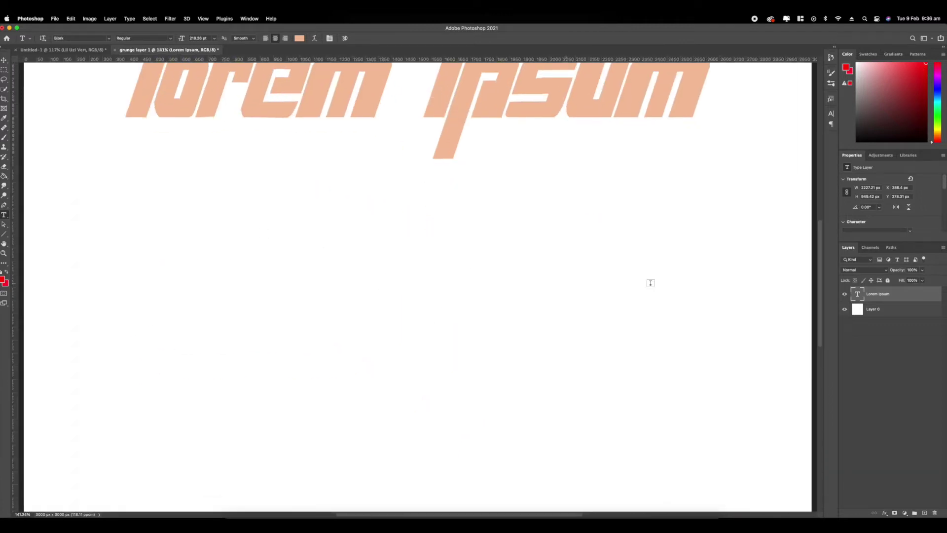
Step: Apply a Chisel Hard Bevel & Emboss to the lorem ipsum layer via Blending Options
right_click(900, 300)
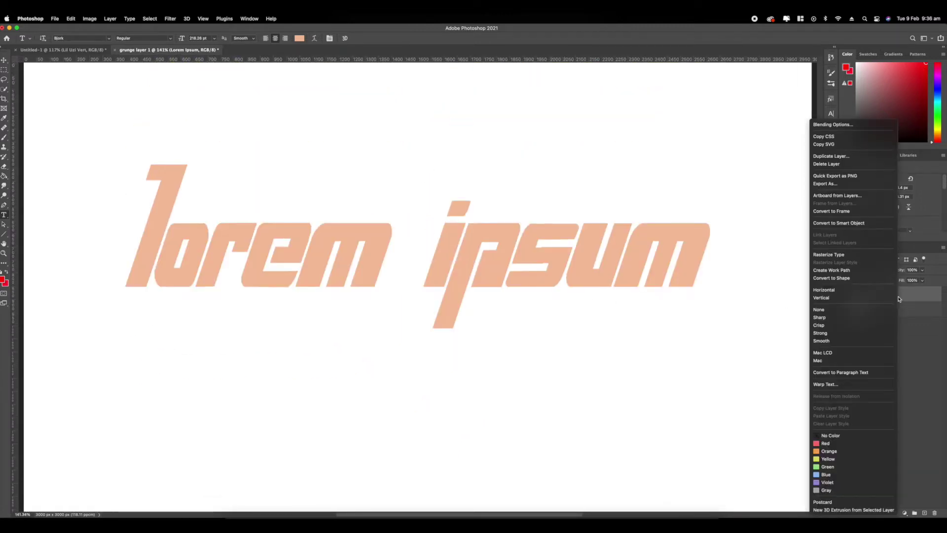
left_click(872, 294)
right_click(872, 295)
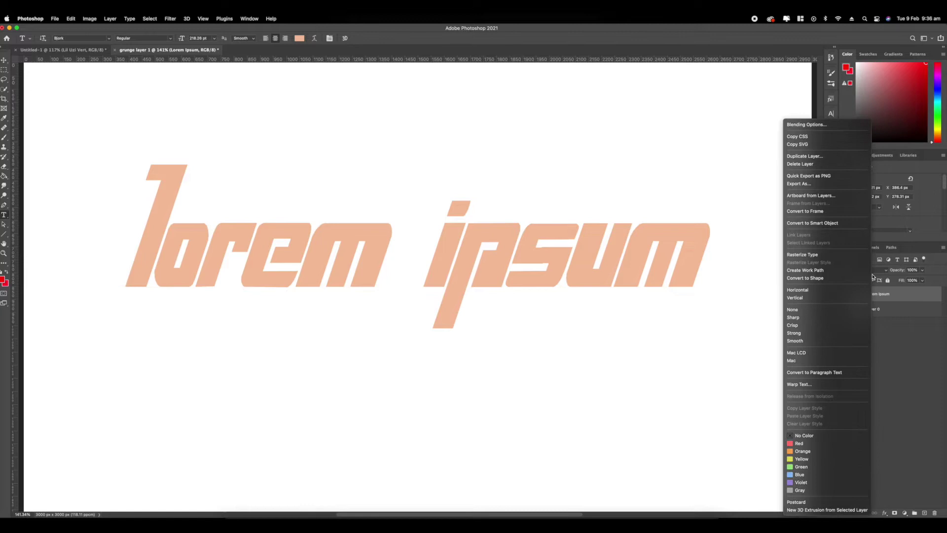
left_click(807, 124)
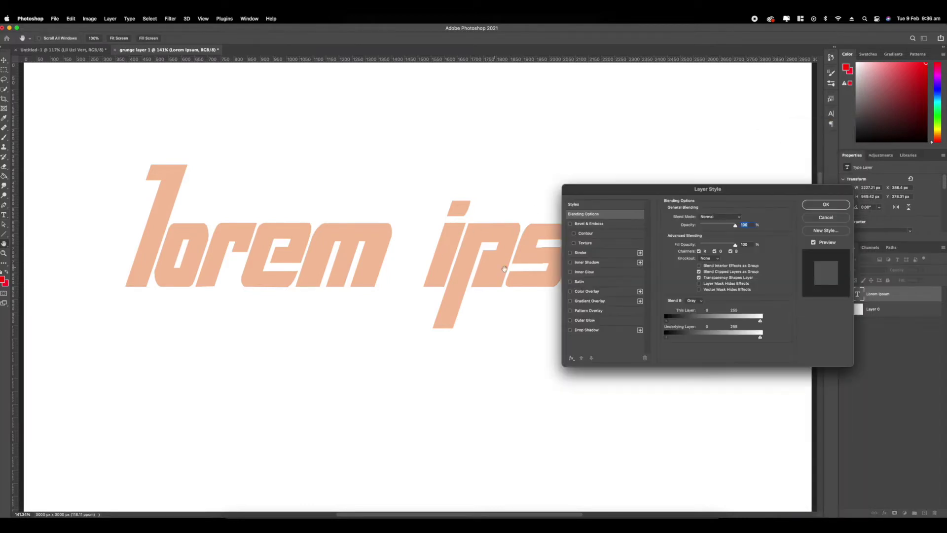
left_click_drag(602, 192, 587, 85)
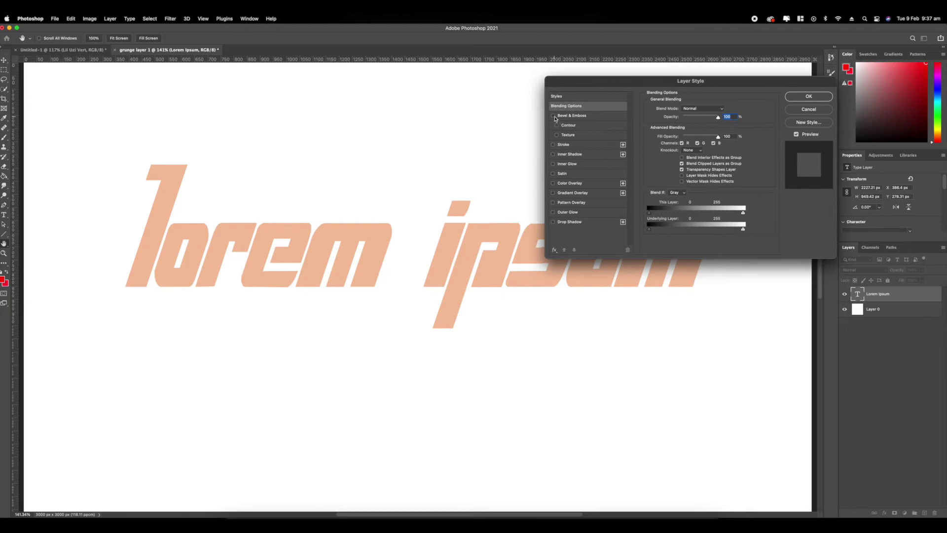
left_click(554, 116)
left_click(571, 116)
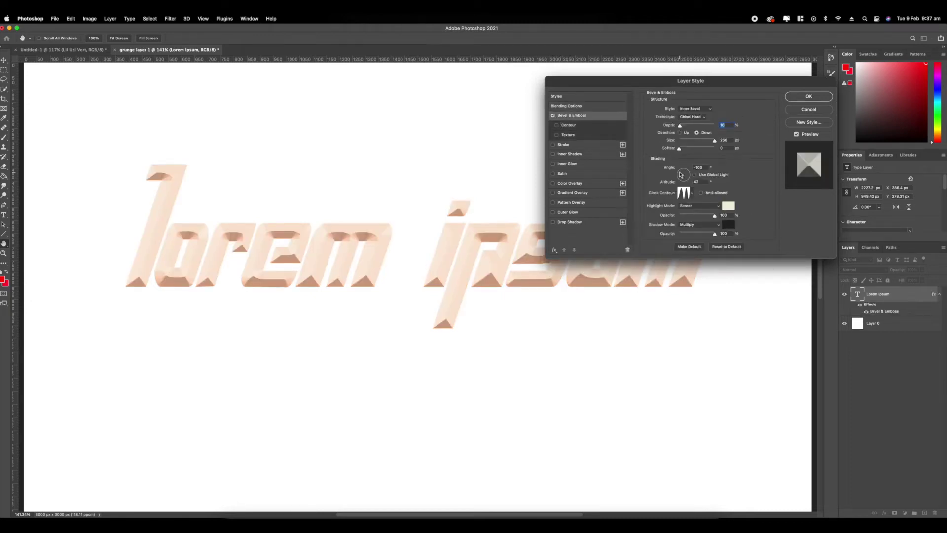
left_click(692, 193)
left_click(647, 209)
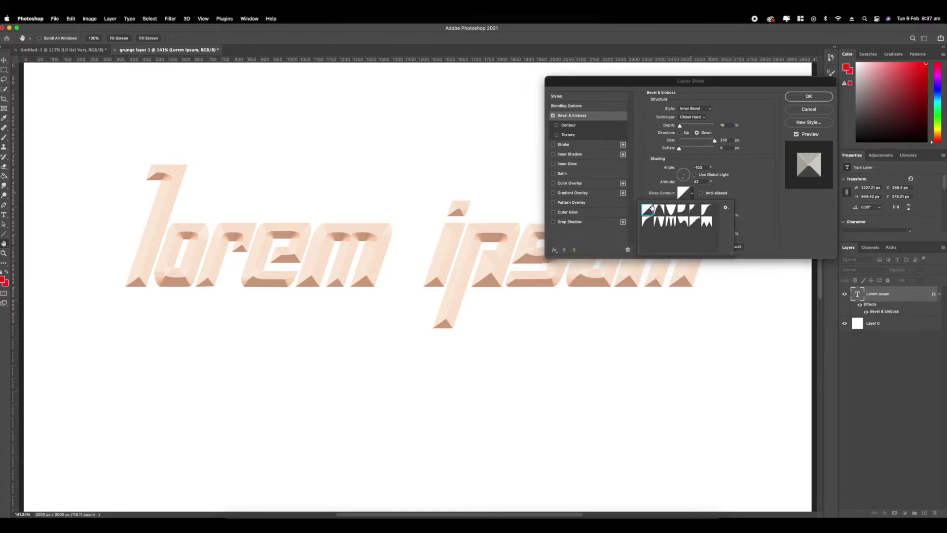
left_click(756, 204)
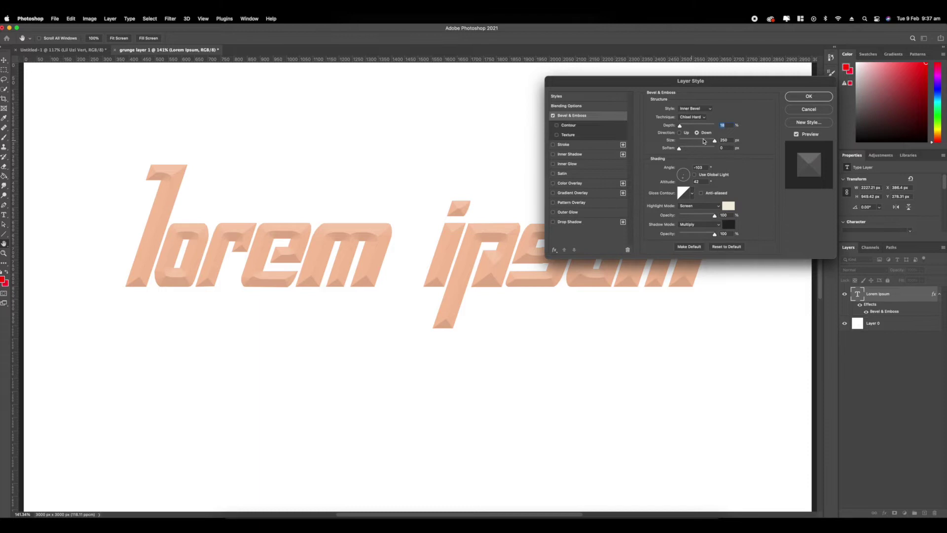
left_click_drag(699, 141, 680, 141)
left_click(691, 117)
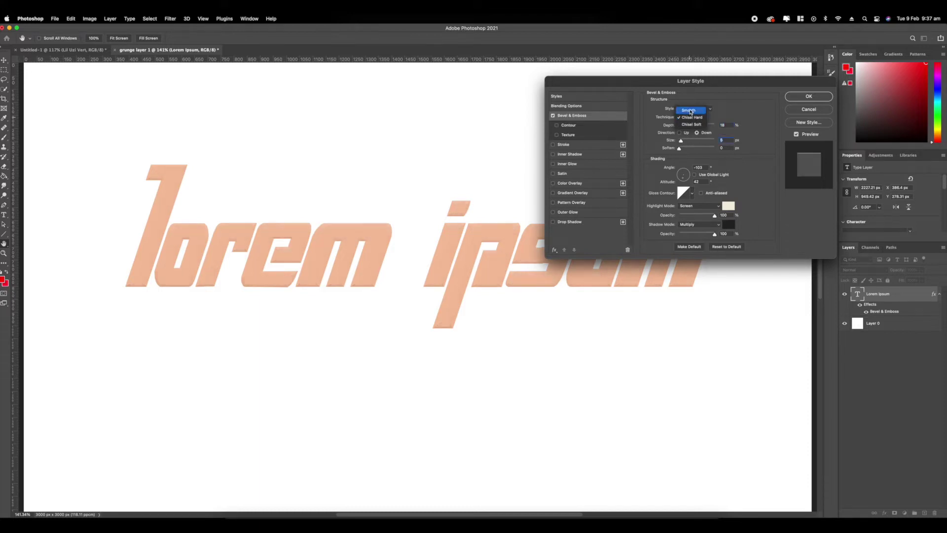
left_click(690, 111)
left_click_drag(681, 141, 685, 141)
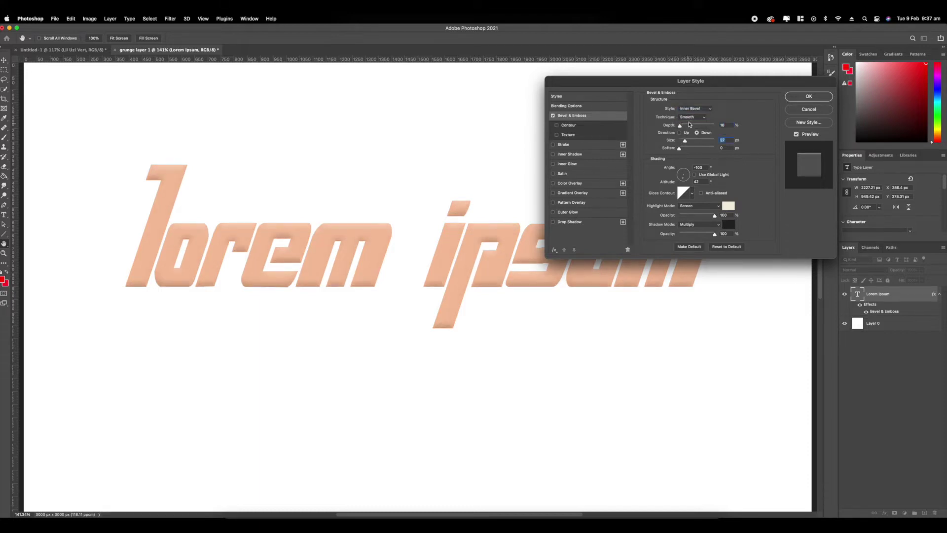
left_click(691, 109)
left_click(691, 102)
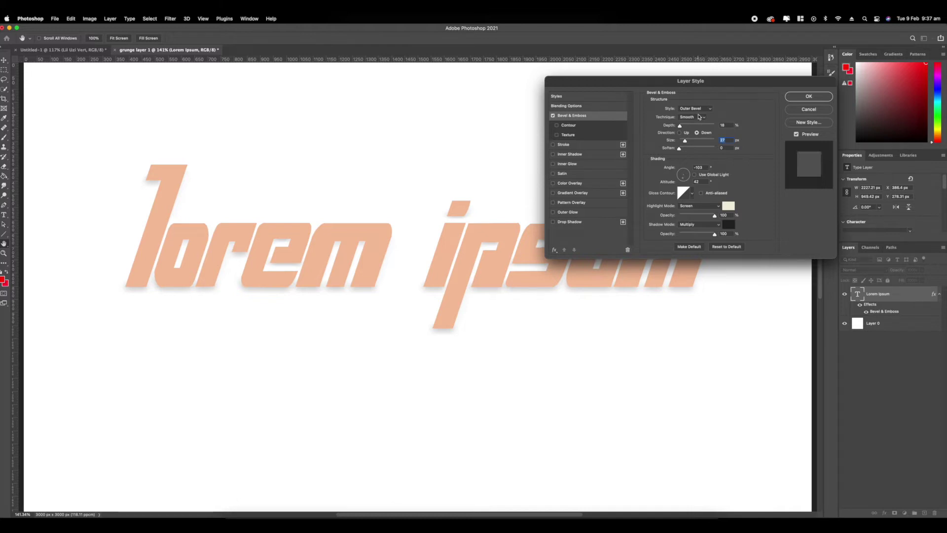
left_click(697, 110)
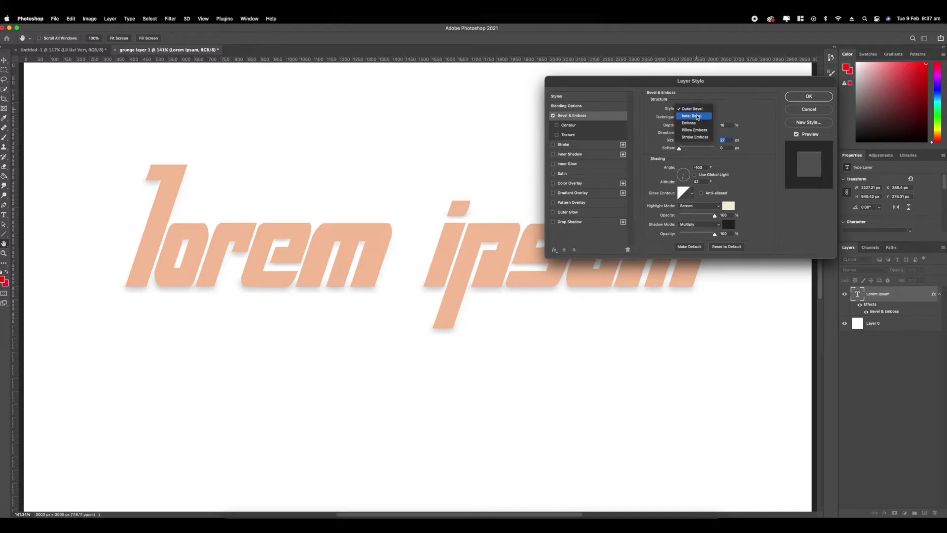
left_click(697, 117)
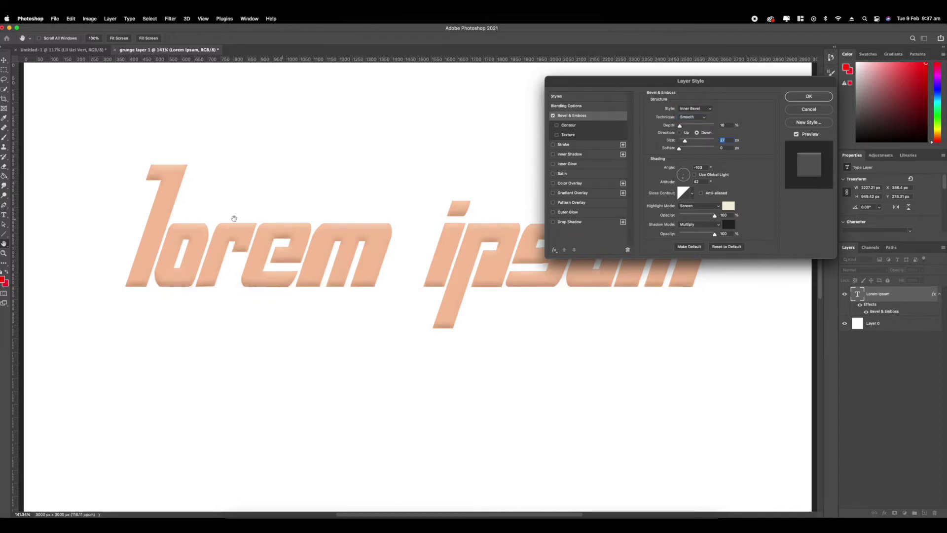
left_click(685, 118)
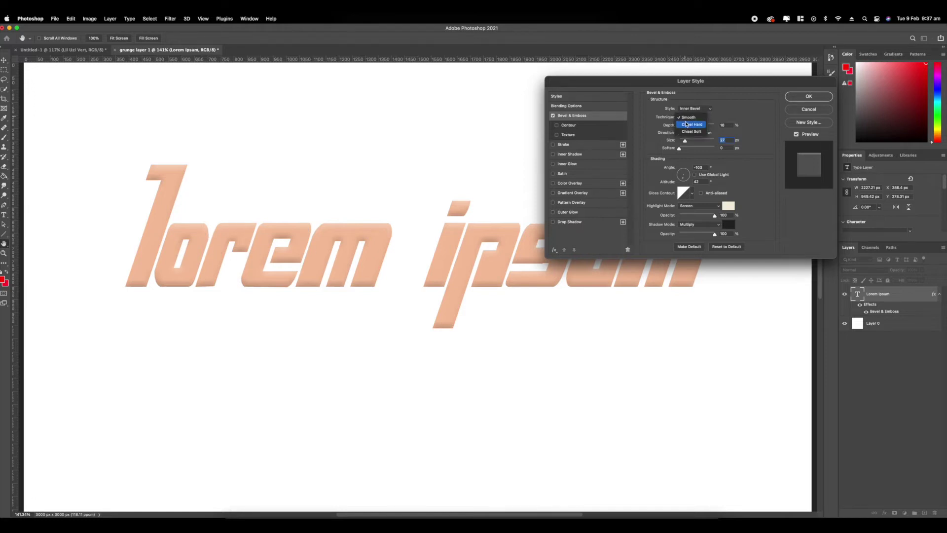
left_click(686, 126)
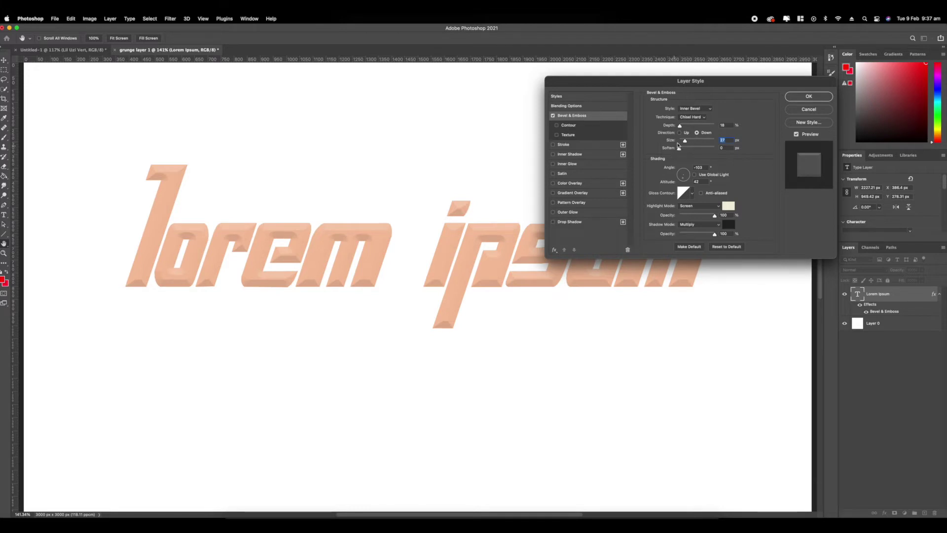
left_click_drag(684, 142, 719, 142)
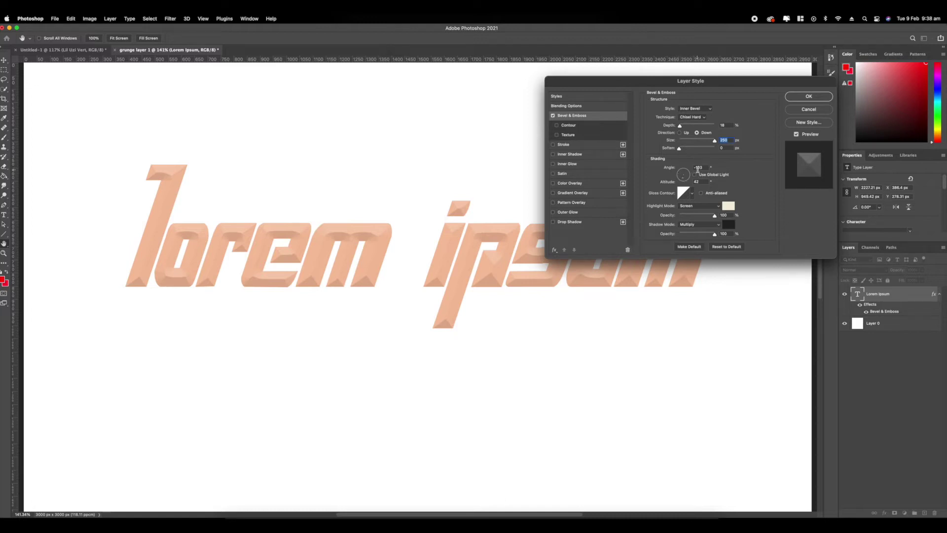
scroll(698, 169, "up", 3)
left_click(692, 194)
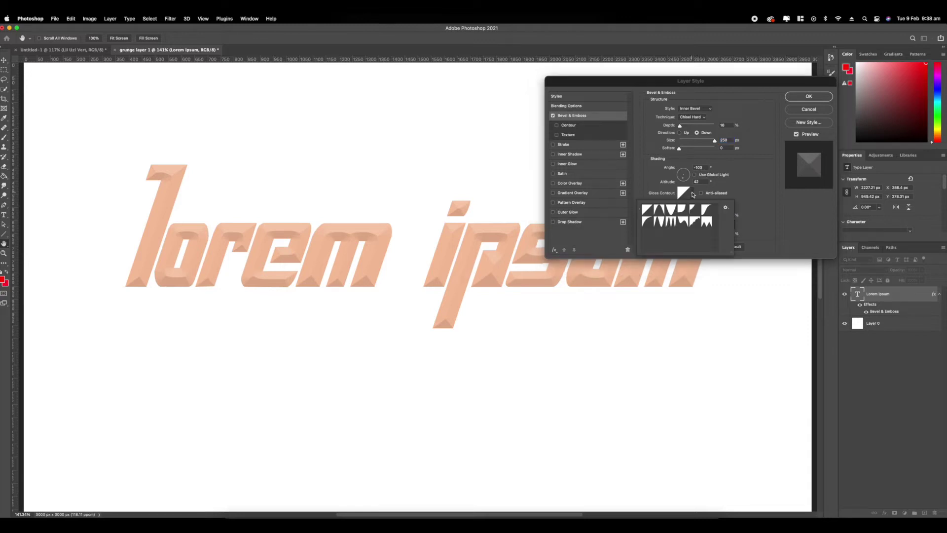
left_click(672, 225)
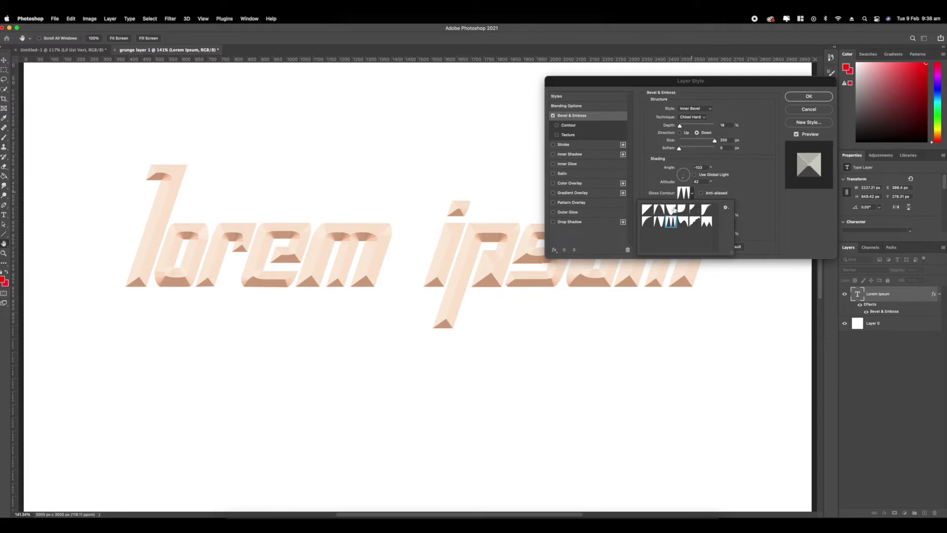
left_click(738, 182)
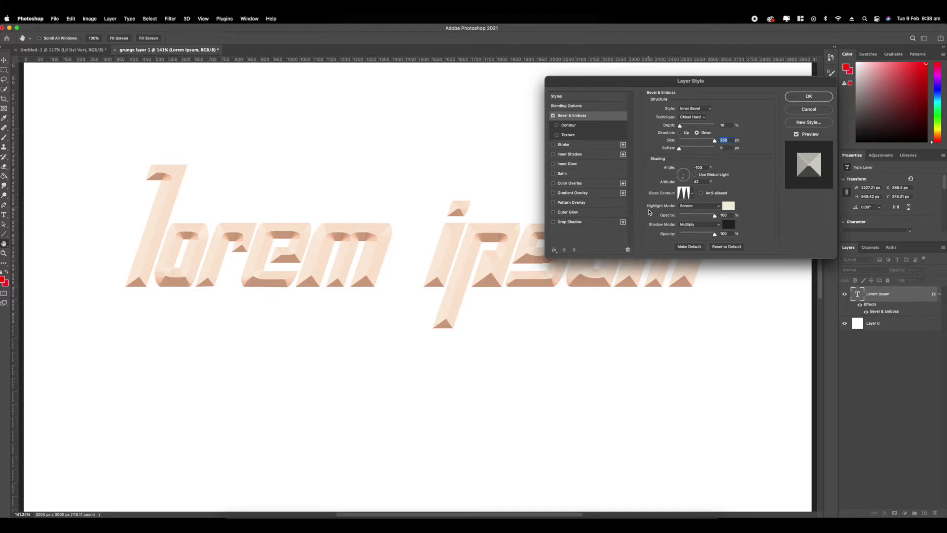
left_click(558, 127)
Step: Enable Contour on the Bevel & Emboss, browsing the presets and keeping Range at 50%
left_click(568, 126)
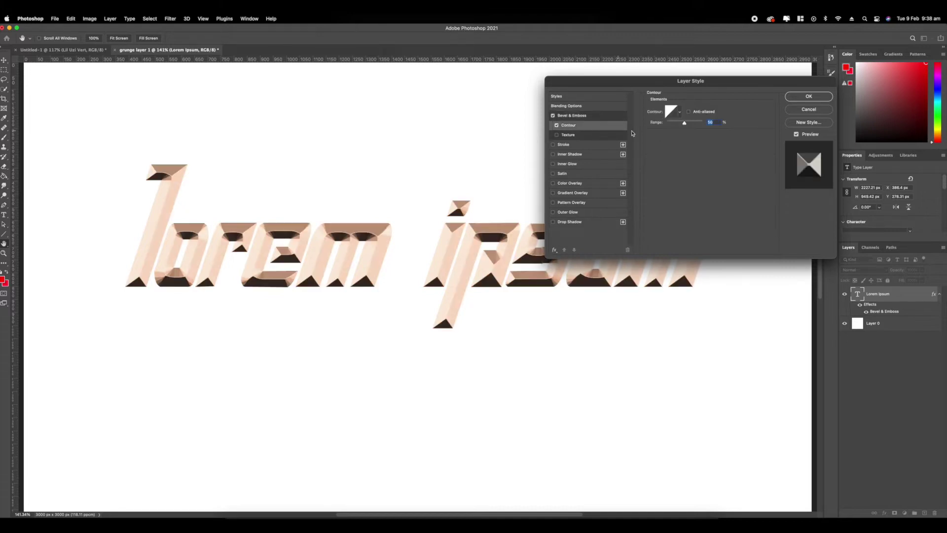
left_click(681, 114)
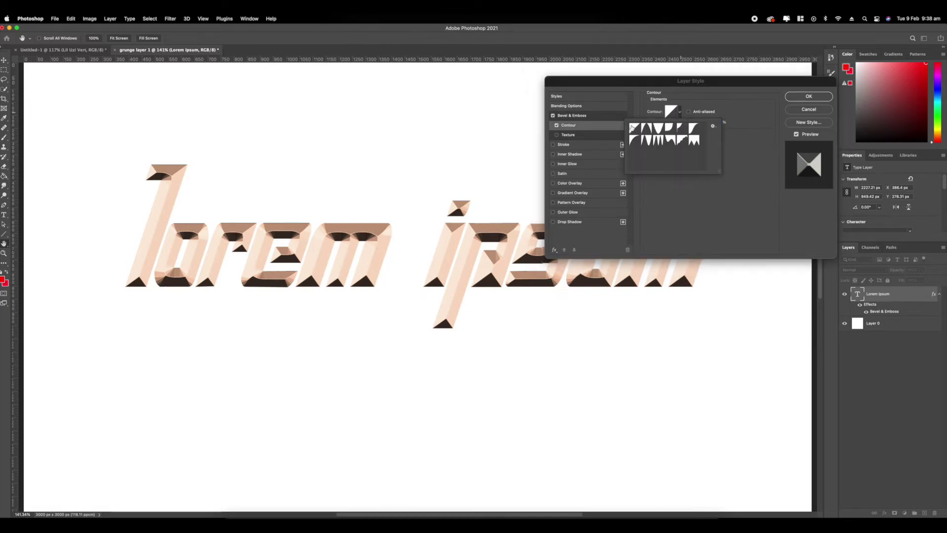
left_click(666, 196)
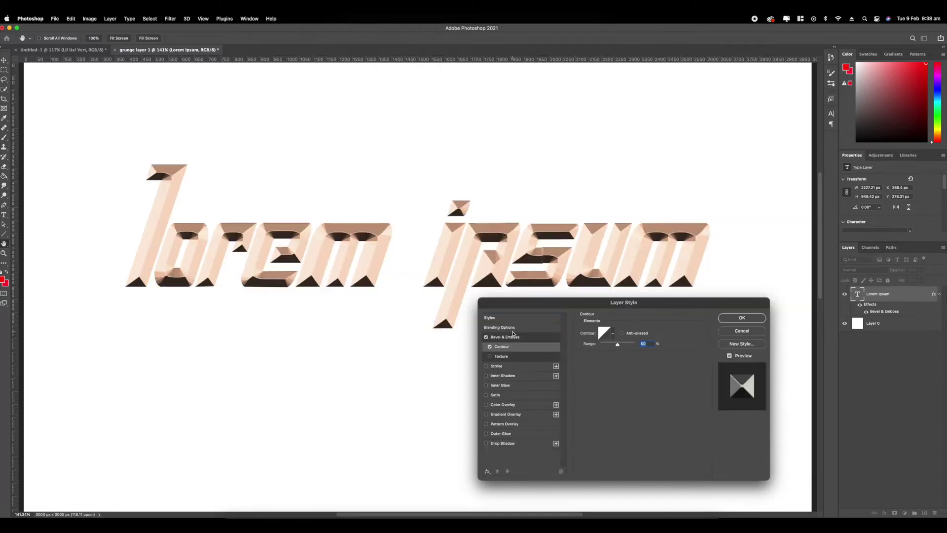
left_click(495, 383)
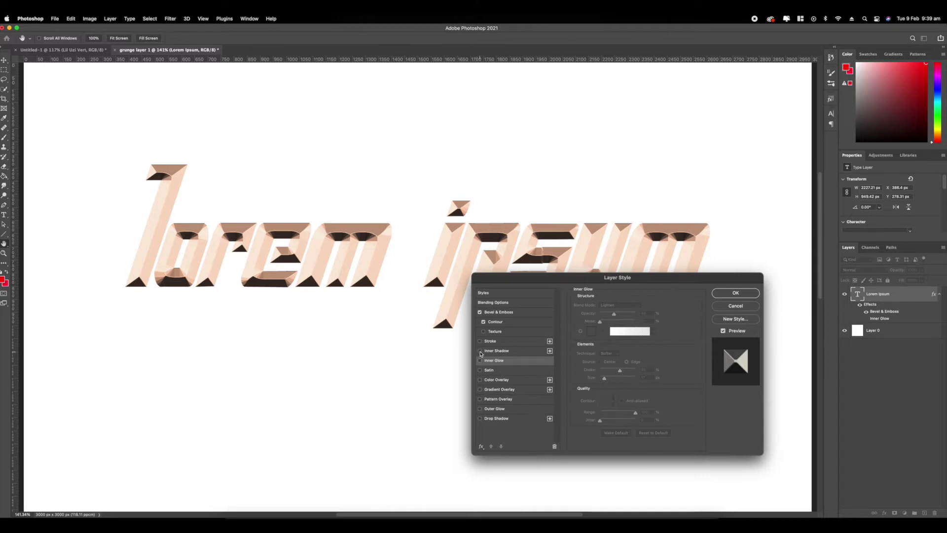
Step: Add an Overlay inner shadow in dark green with Choke 100, Size 112, Noise 100
left_click(498, 351)
left_click(648, 308)
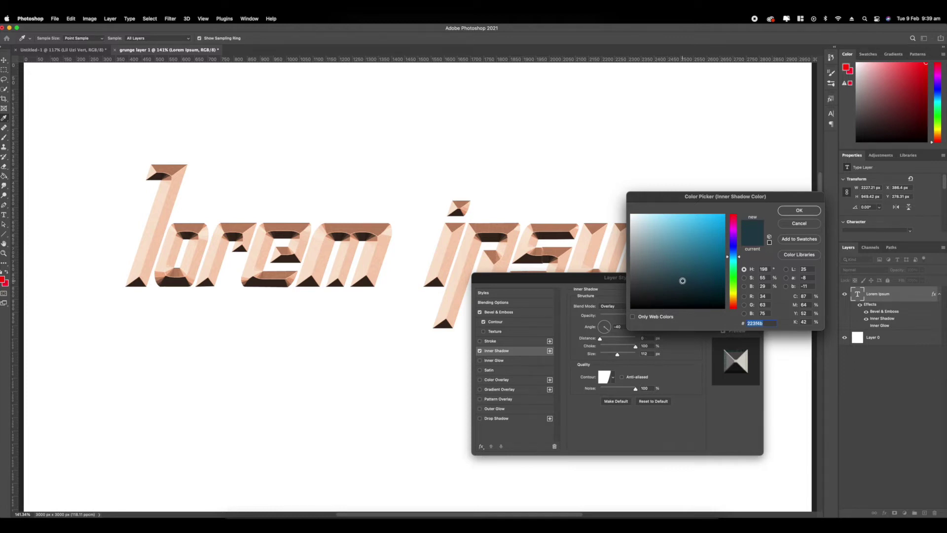
left_click(733, 275)
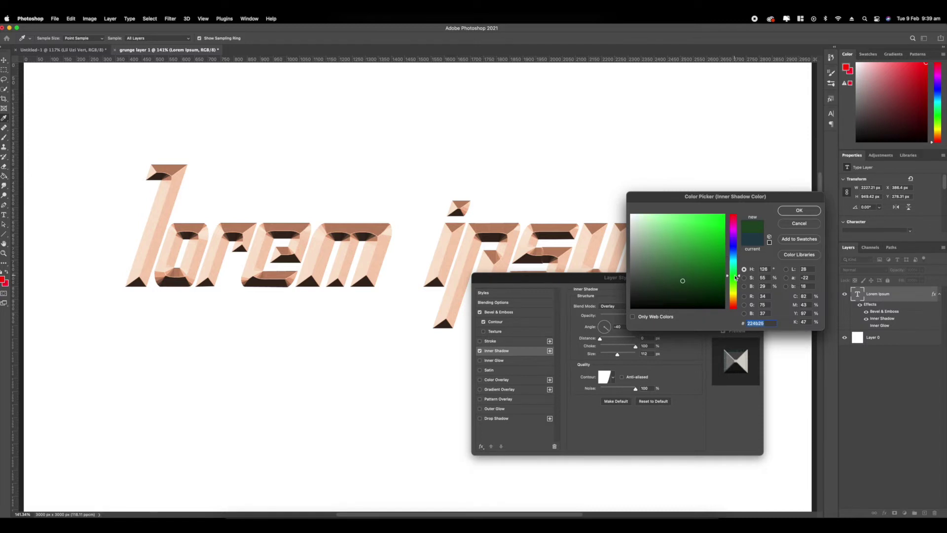
left_click_drag(735, 276, 735, 273)
left_click(788, 211)
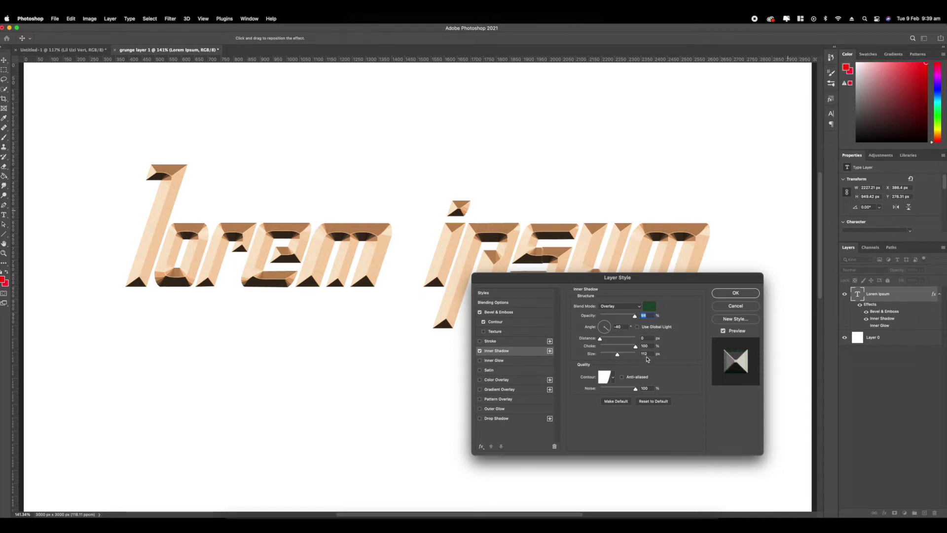
Step: Try the Cove - Deep contour for the inner shadow, then keep the default contour
left_click(613, 377)
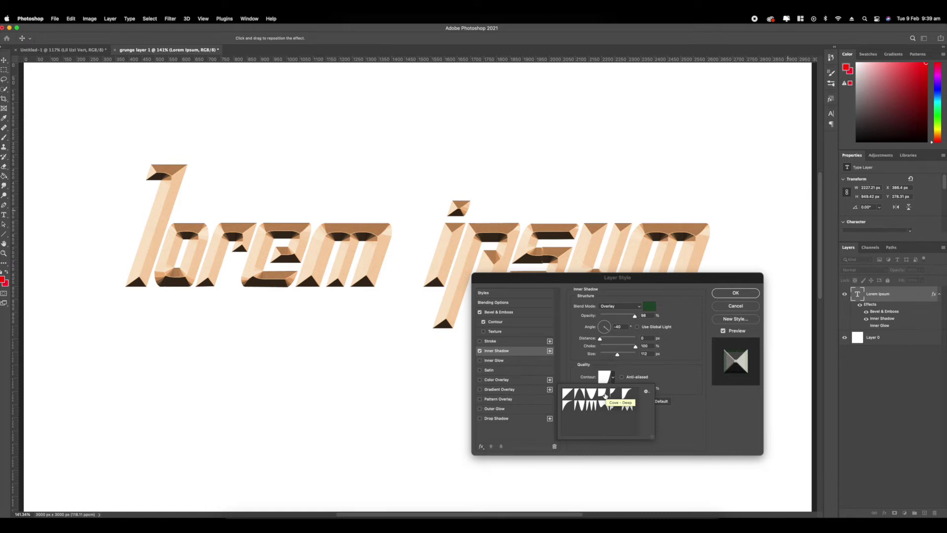
left_click(605, 394)
key("Return")
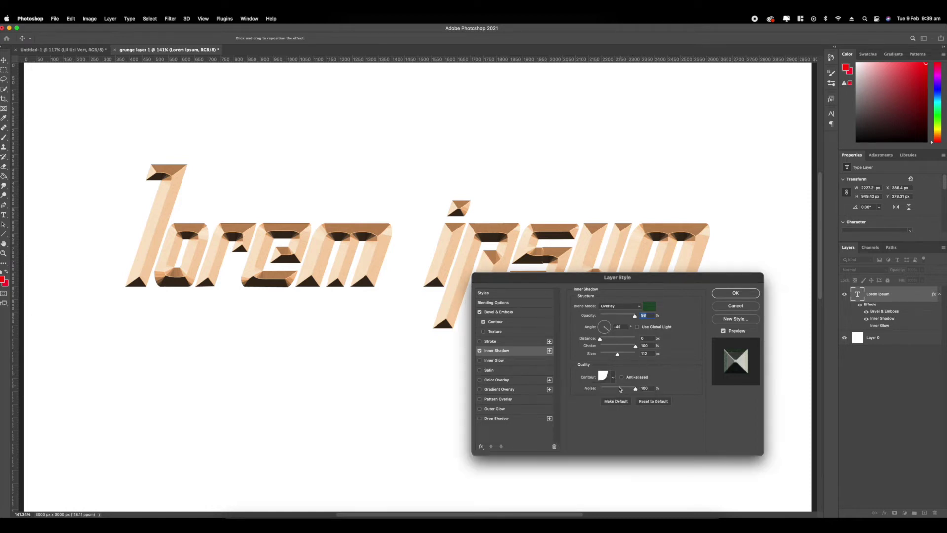
left_click(613, 378)
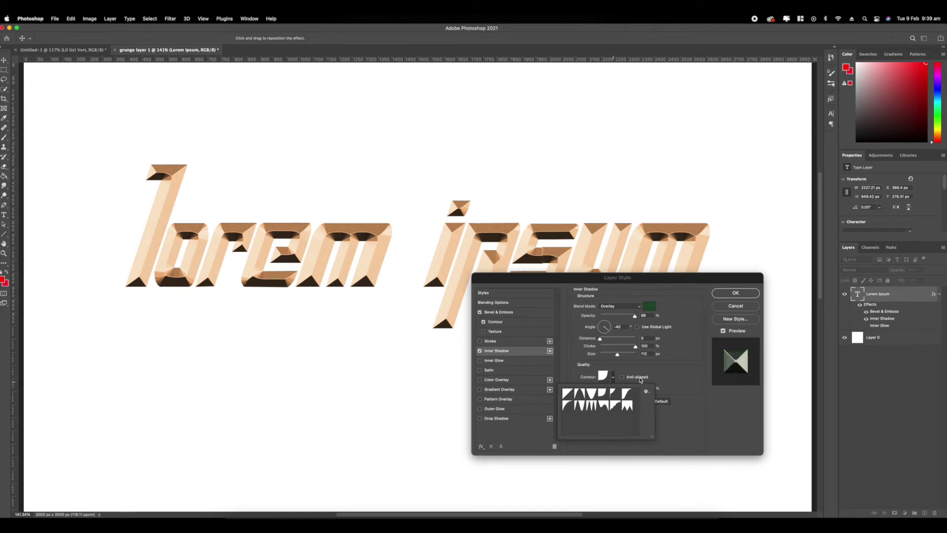
left_click(663, 366)
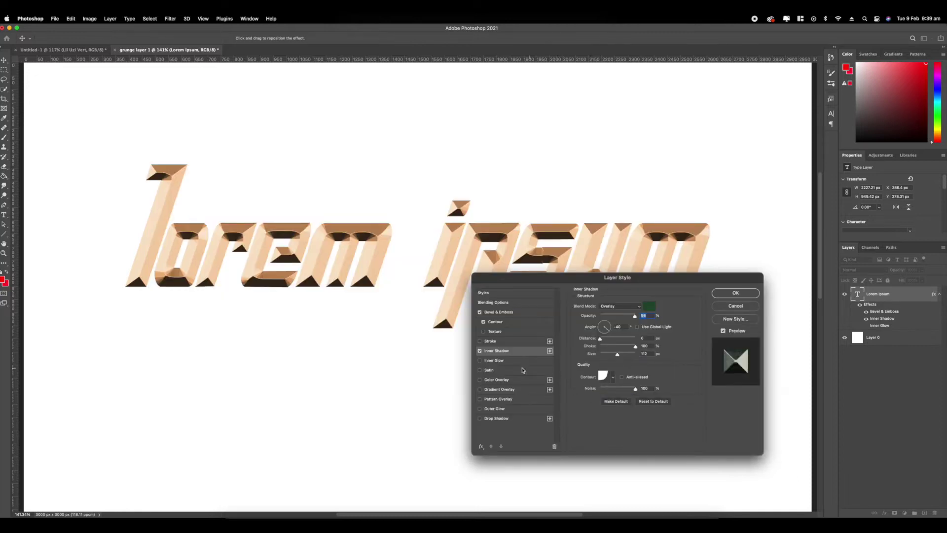
Step: Add a Lighten inner glow (Choke 58, Size 17) and a light grey Color-mode colour overlay
left_click(502, 361)
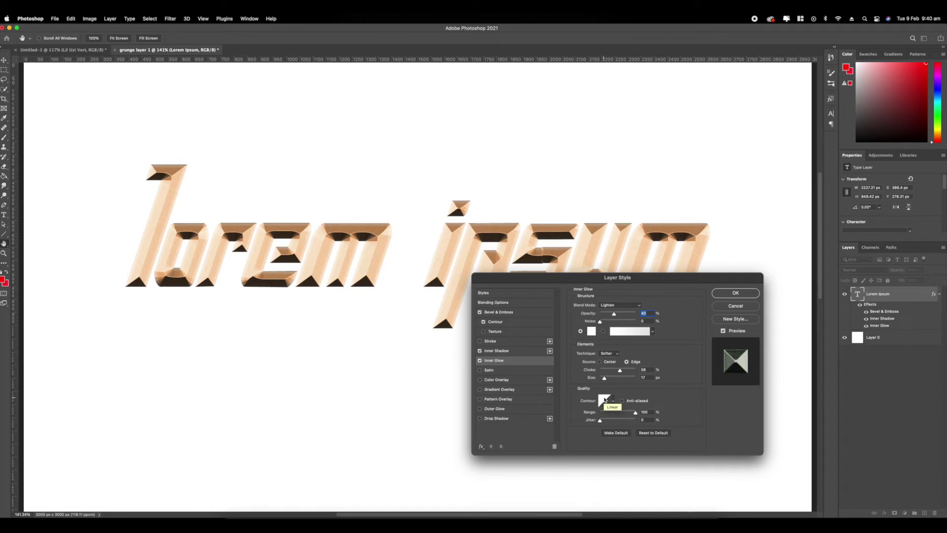
left_click(480, 380)
left_click(495, 380)
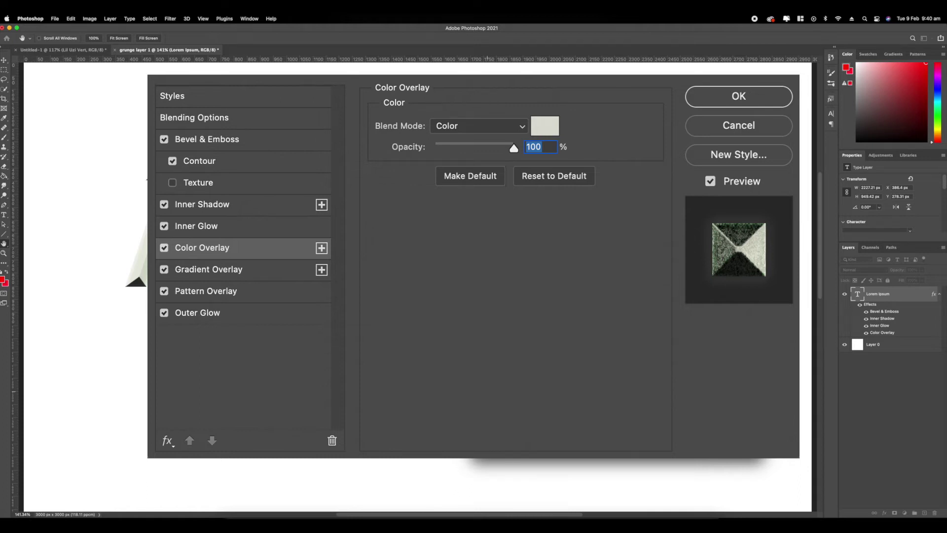
left_click(500, 389)
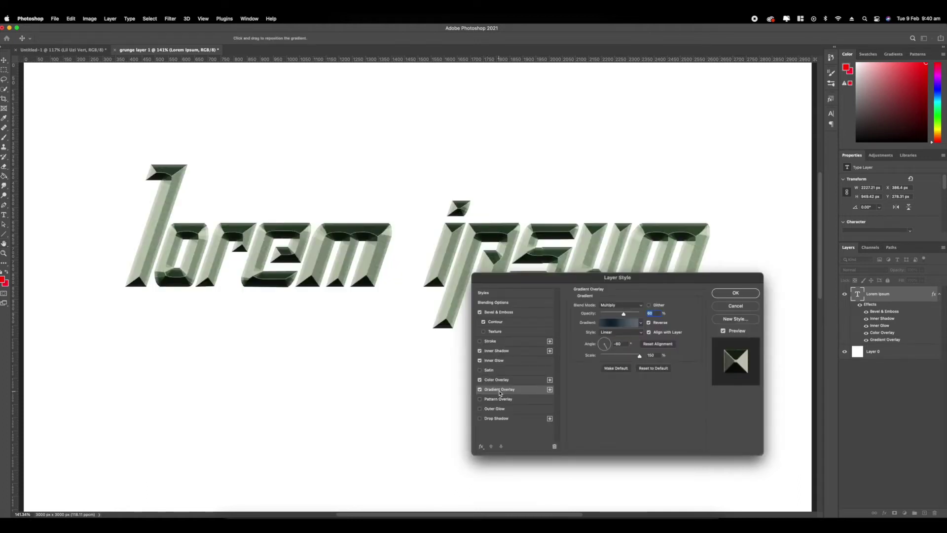
Step: Set a reversed Multiply grey-to-navy gradient overlay at 150% scale, checking it in the Gradient Editor
left_click(619, 322)
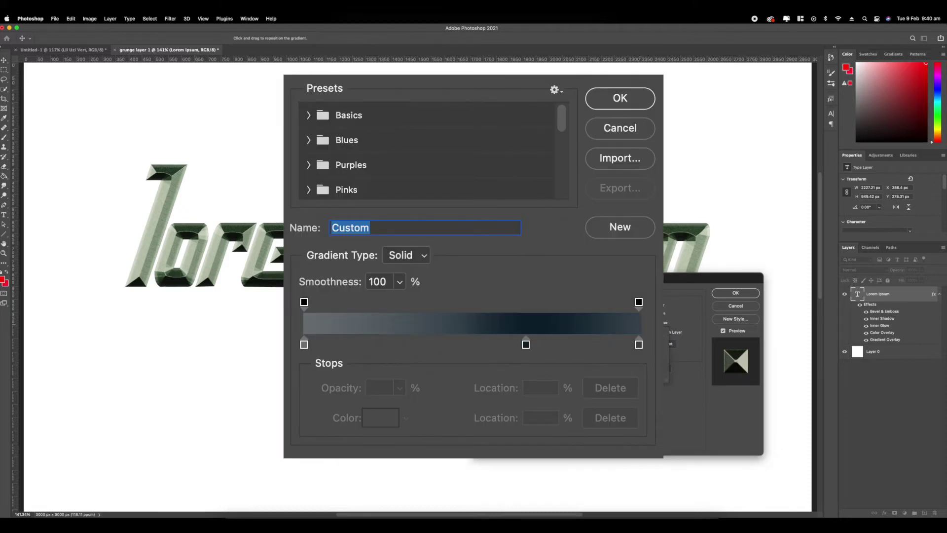
key("Return")
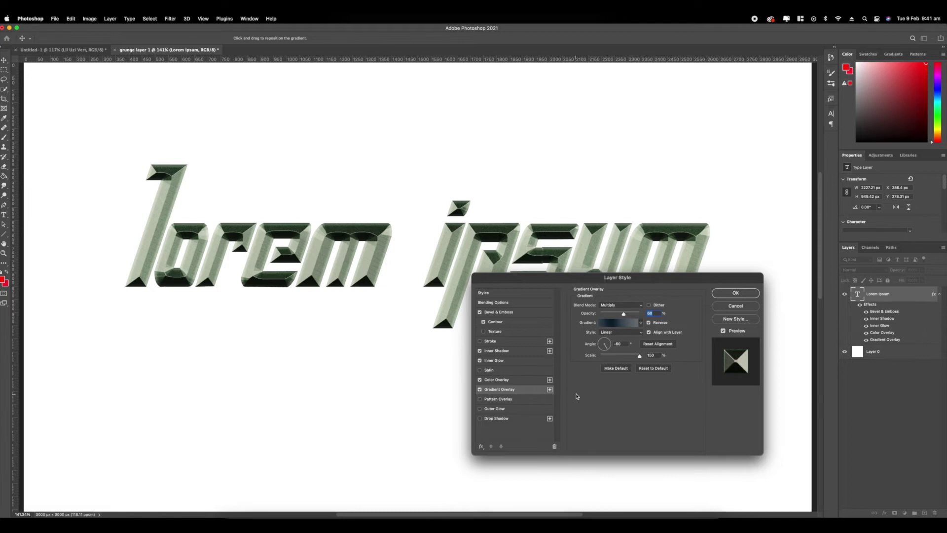
left_click(494, 399)
Step: Try several patterns on the lettering and settle on the yellow grunge pattern
left_click(626, 330)
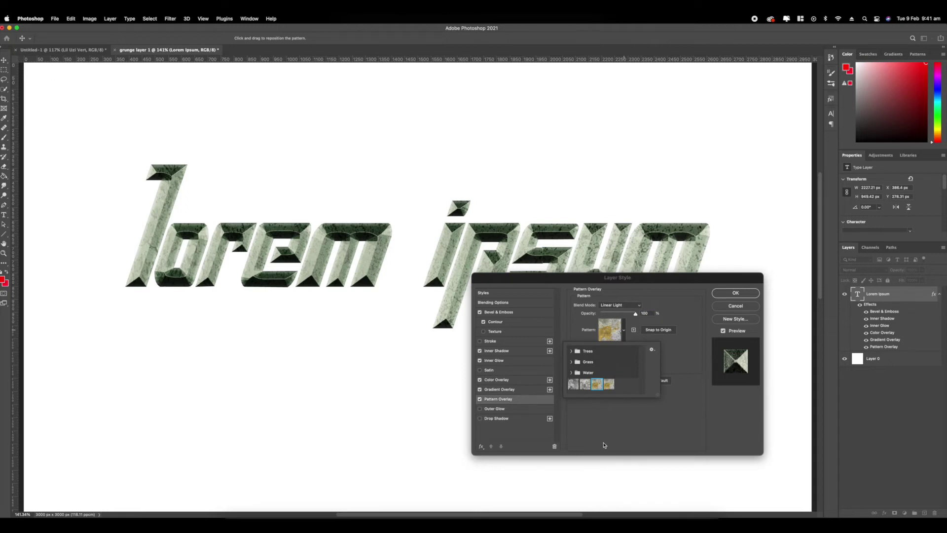
left_click(610, 386)
left_click(595, 383)
left_click(609, 384)
left_click(585, 384)
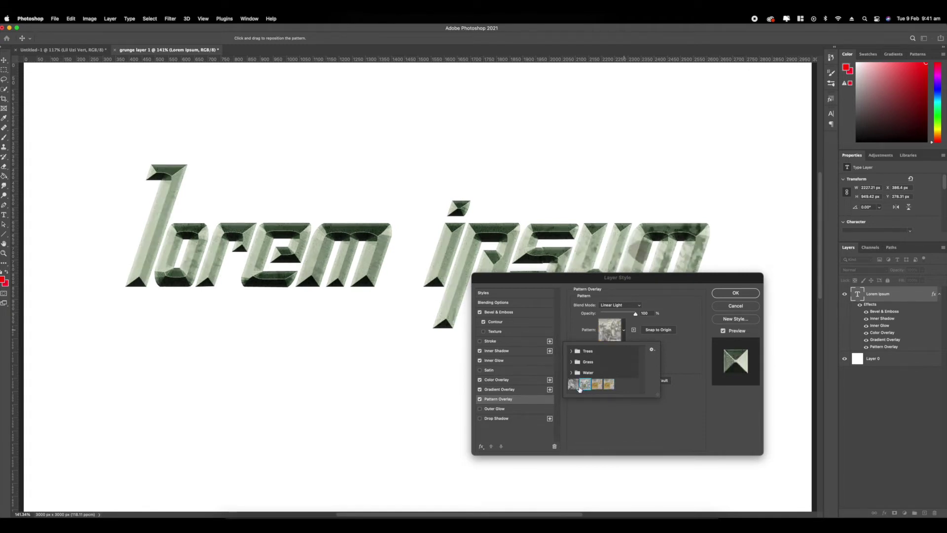
left_click(573, 385)
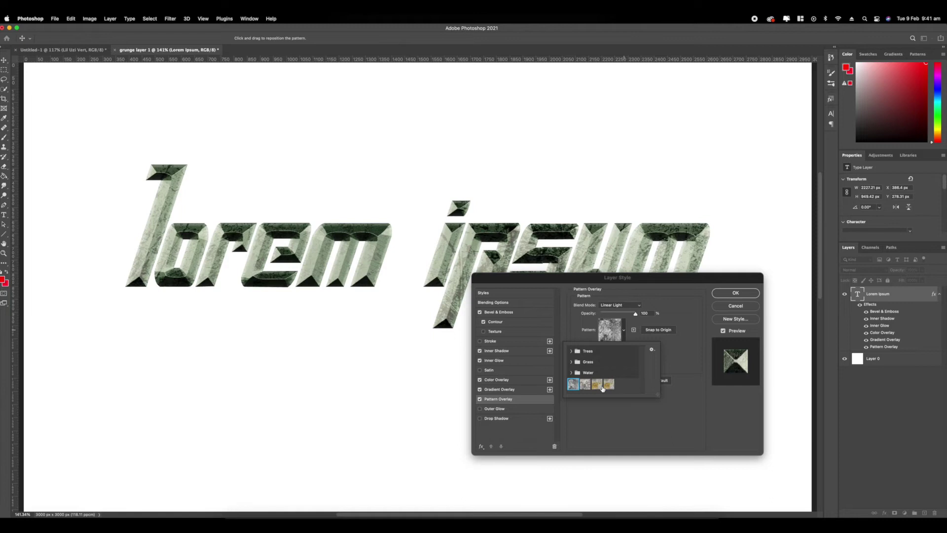
left_click(596, 385)
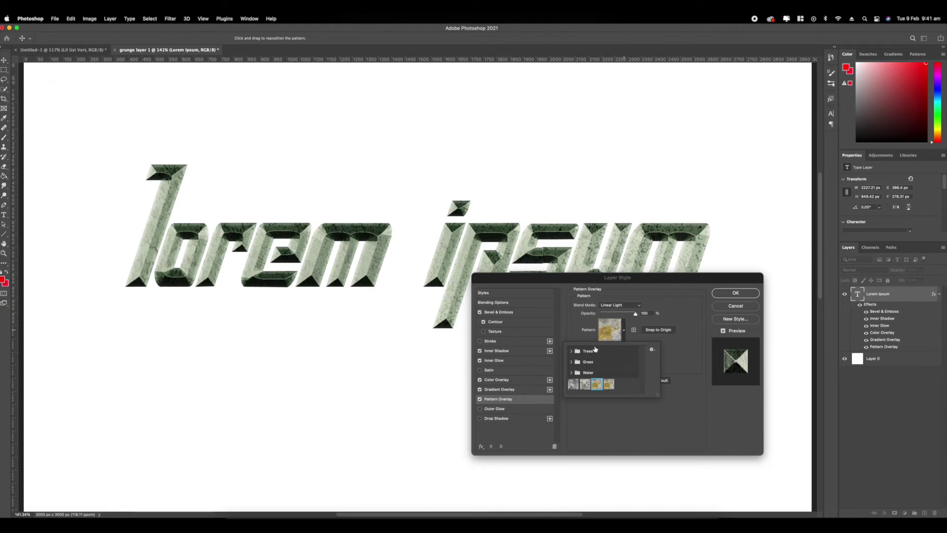
Step: Set the pattern overlay to Linear Light blend mode and 79% scale
left_click(612, 429)
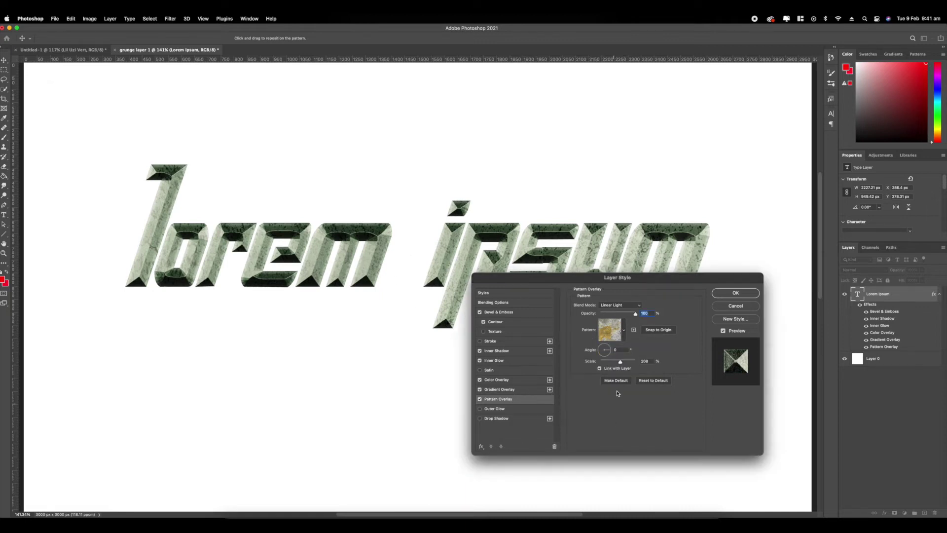
left_click(633, 306)
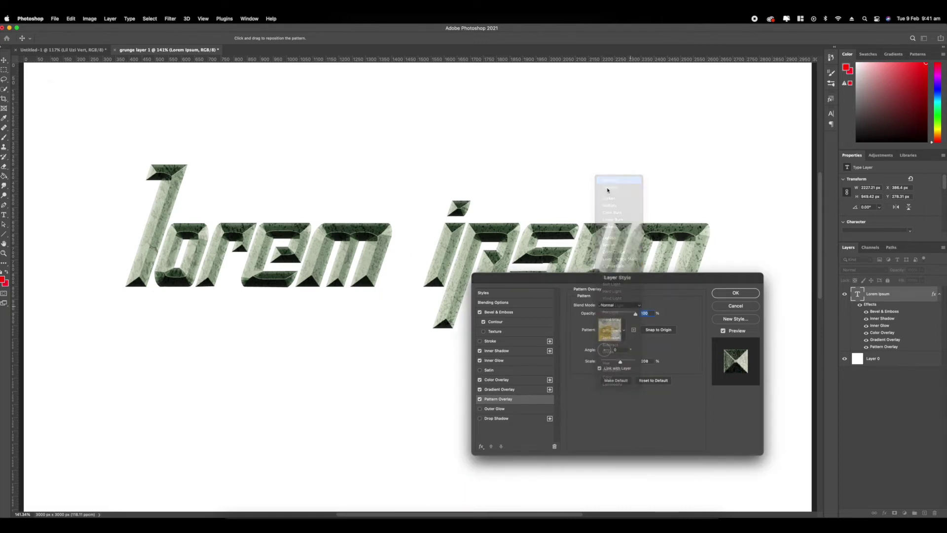
left_click(619, 304)
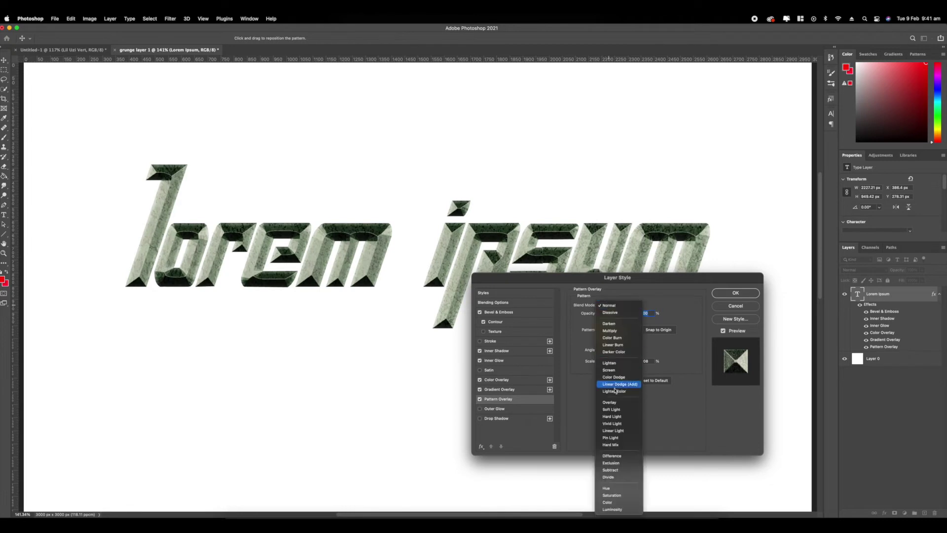
left_click(613, 430)
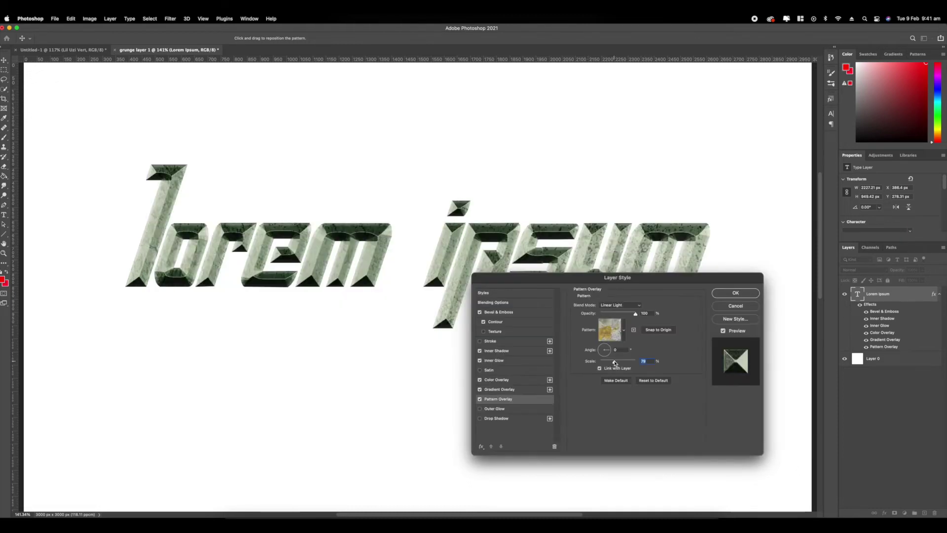
left_click_drag(619, 362, 621, 362)
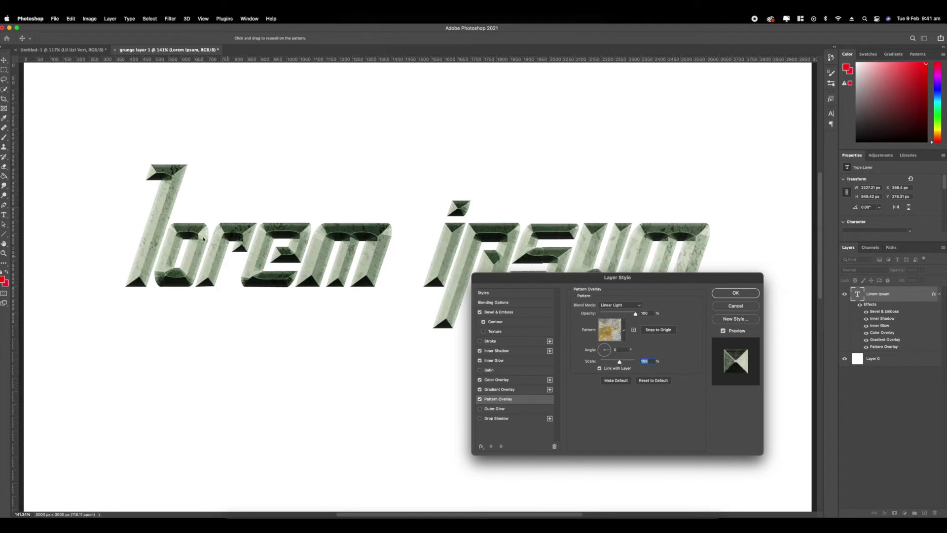
Step: Add an Overlay outer glow with spread 13 and size 148, moving the dialog aside
left_click(480, 409)
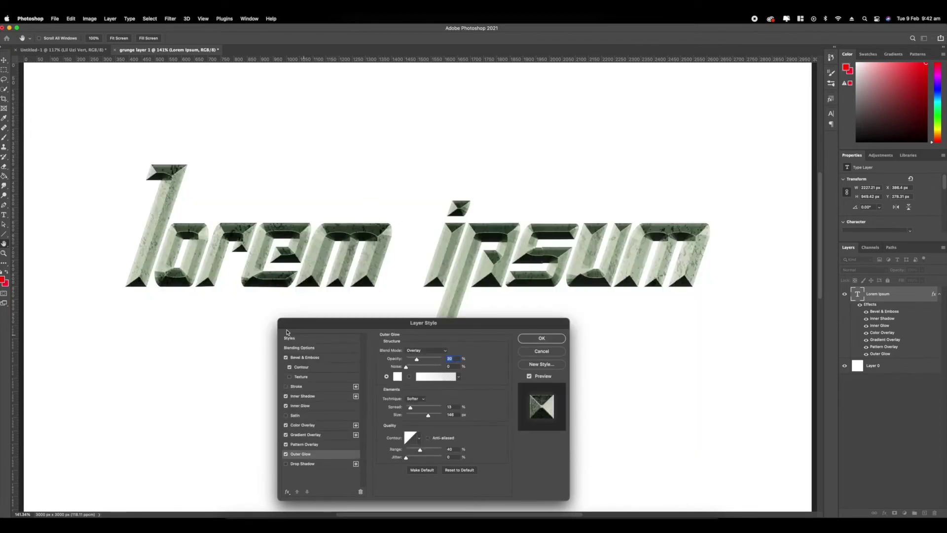
left_click_drag(307, 325, 307, 284)
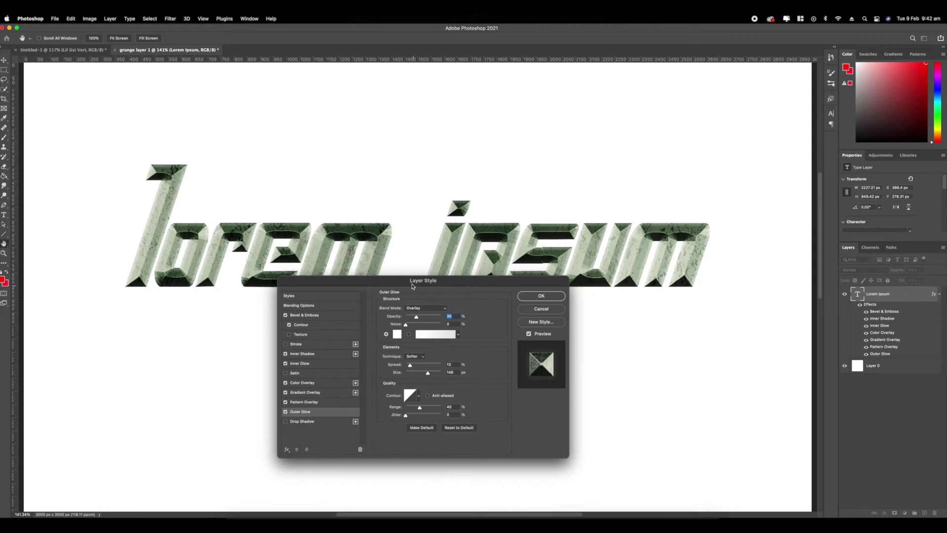
left_click_drag(413, 286, 534, 247)
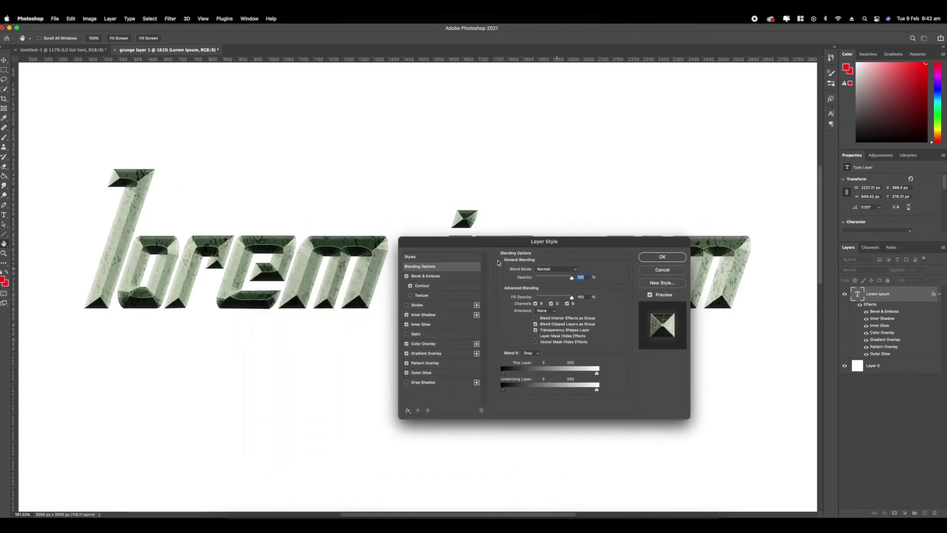
left_click_drag(417, 243, 411, 214)
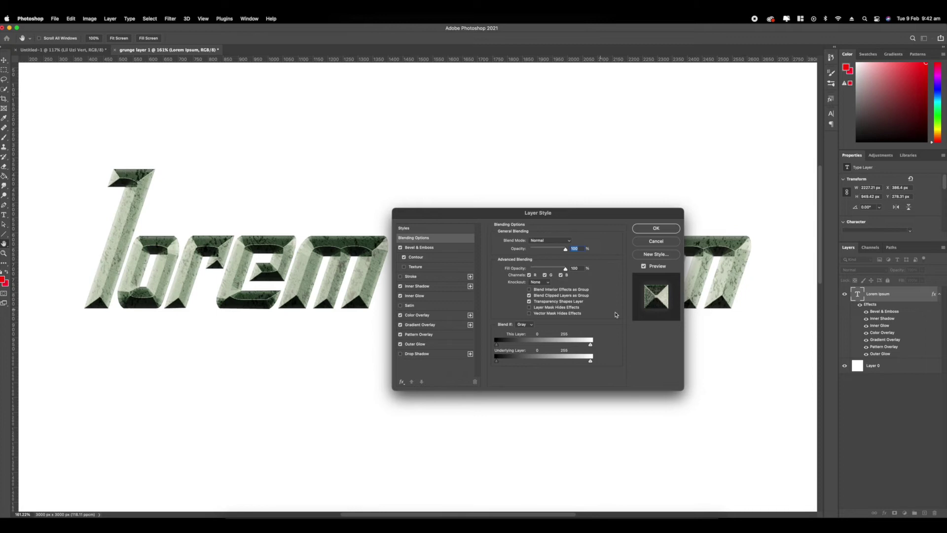
Step: Save the lettering's full effect stack as a new style named 'grunge 01'
left_click(648, 254)
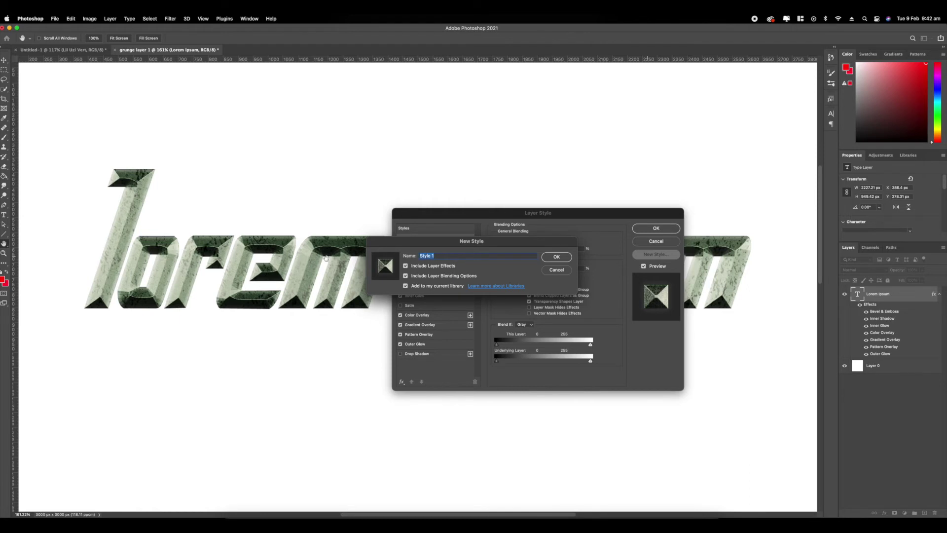
type("grunge 01")
key("Return")
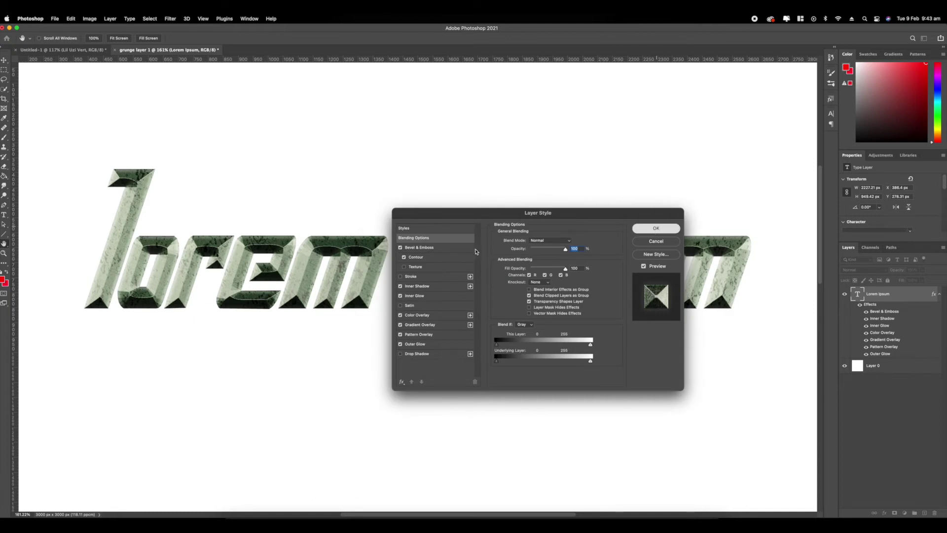
Step: Apply the layer style to the lettering and collapse its effects list
left_click(656, 228)
scroll(328, 239, "up", 3)
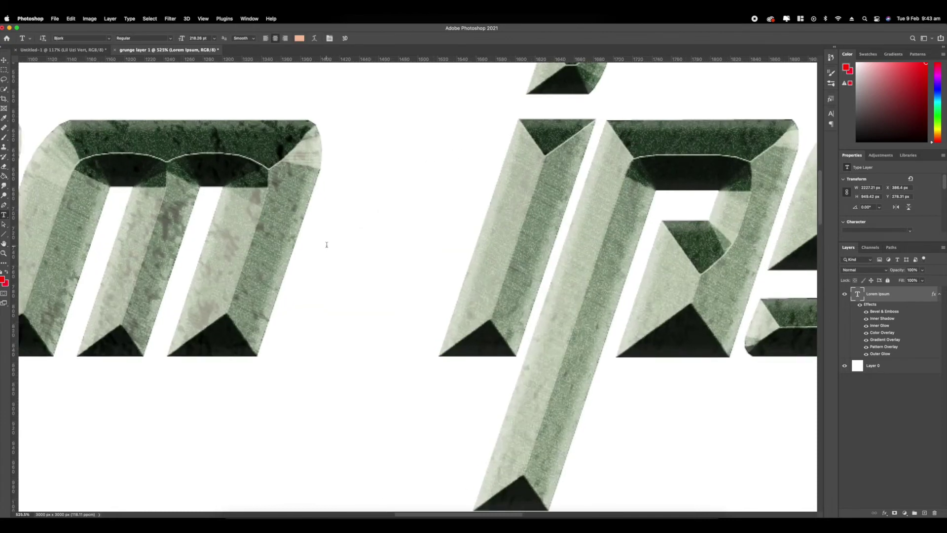
scroll(328, 243, "down", 8)
scroll(345, 245, "up", 3)
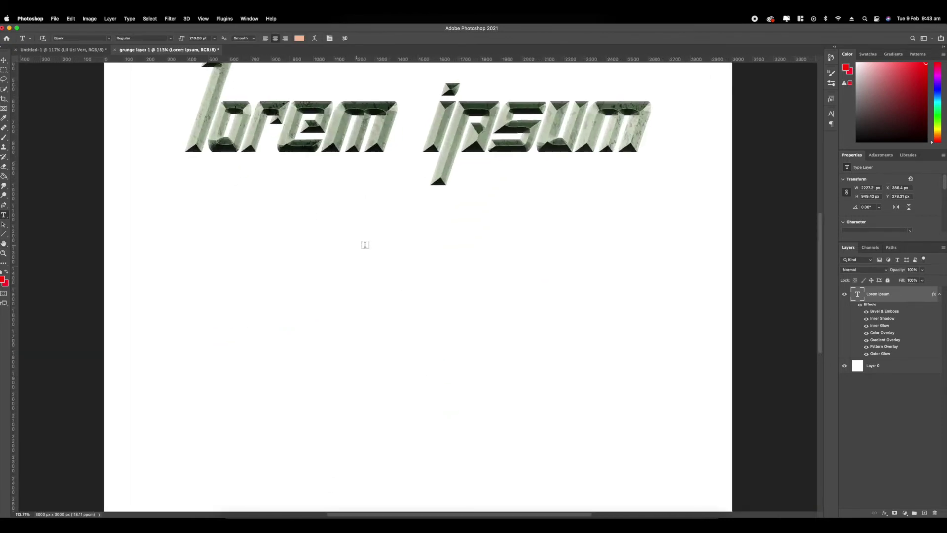
left_click(939, 295)
scroll(296, 258, "up", 3)
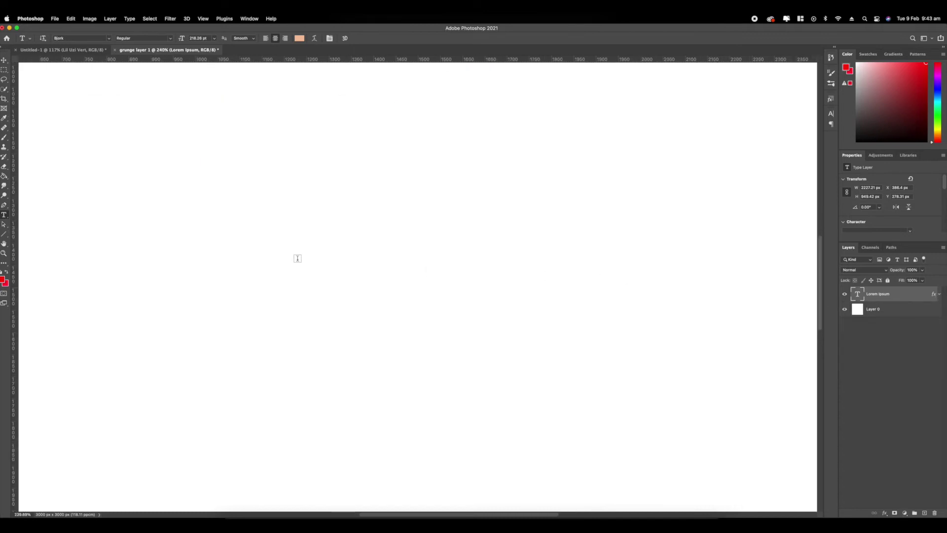
scroll(238, 253, "down", 6)
scroll(503, 303, "up", 2)
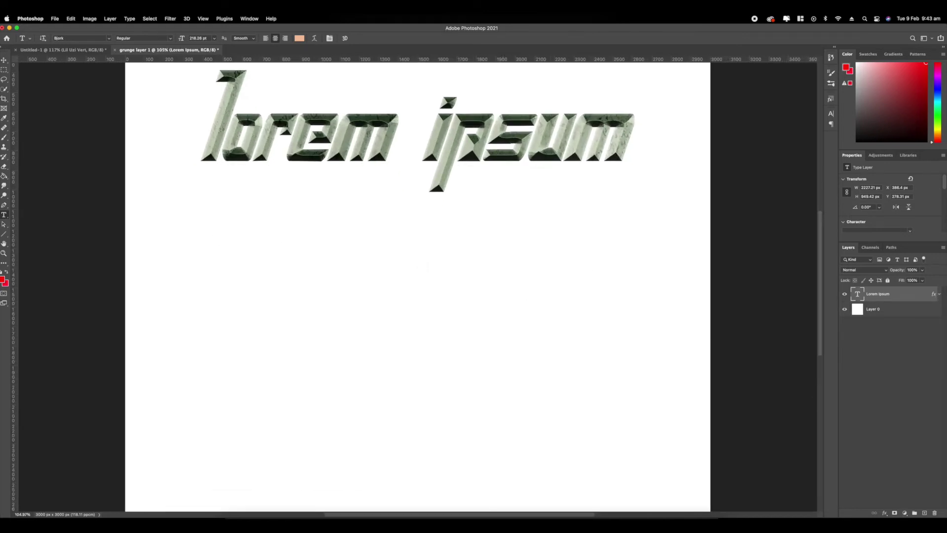
Step: Add a new empty Layer 1 above the lorem ipsum text
left_click(925, 513)
scroll(444, 414, "down", 2)
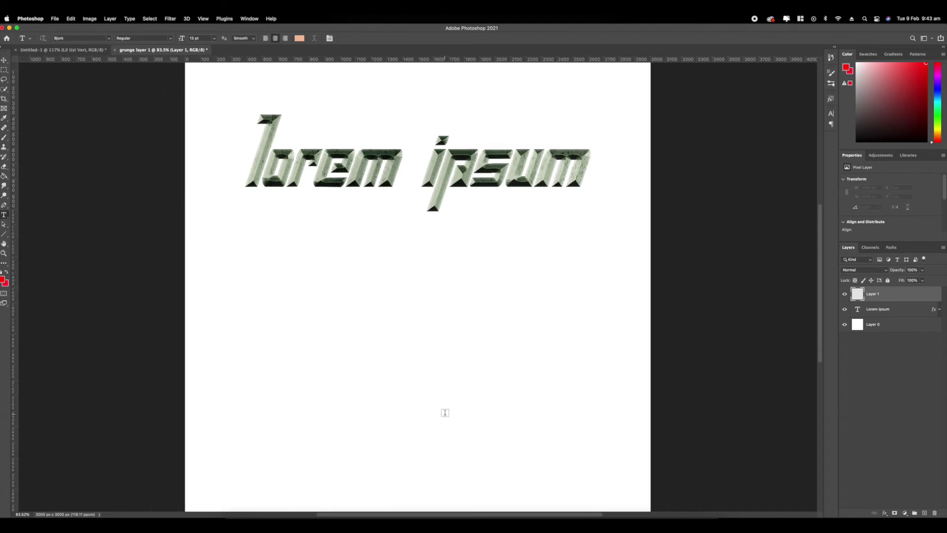
left_click(232, 506)
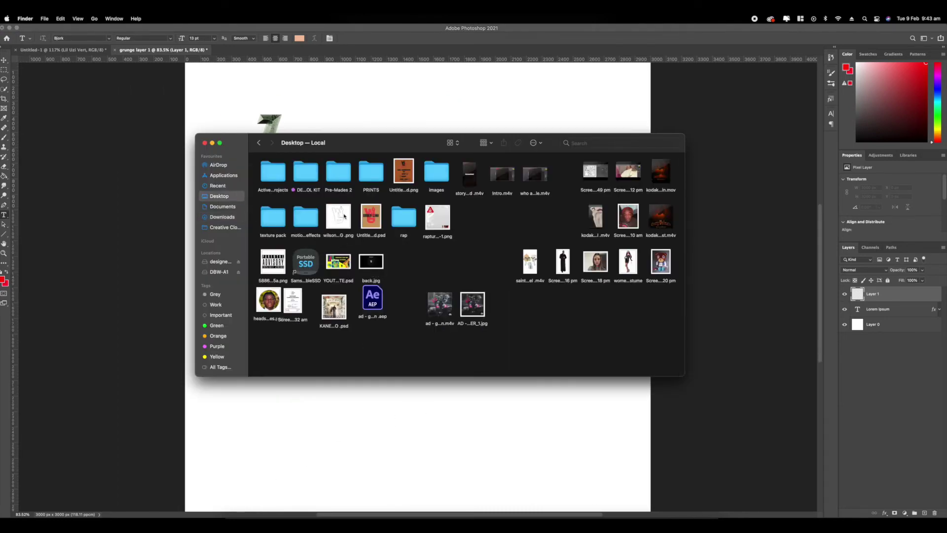
Step: Place the wilson TAG pen-nib logo from the Desktop over the lettering and commit it
left_click_drag(342, 217, 485, 320)
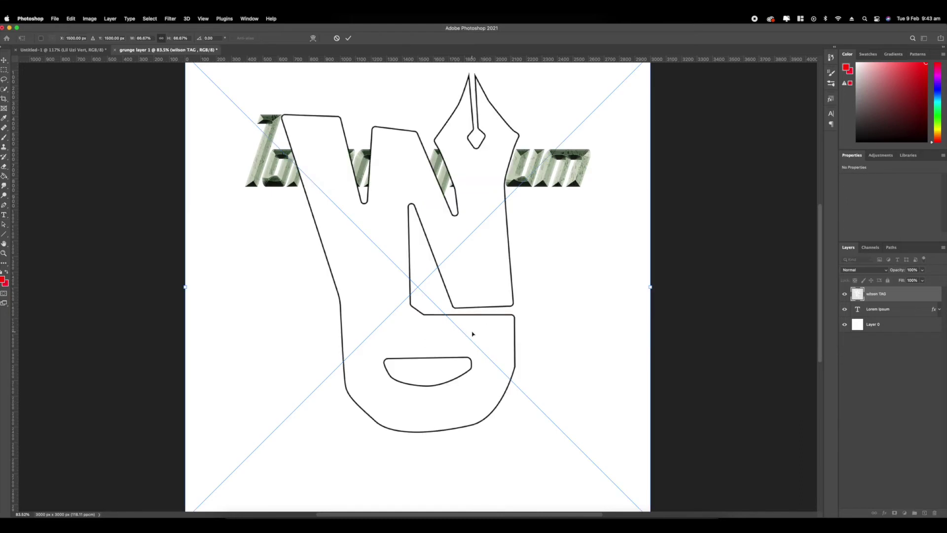
scroll(472, 334, "down", 3)
key("Return")
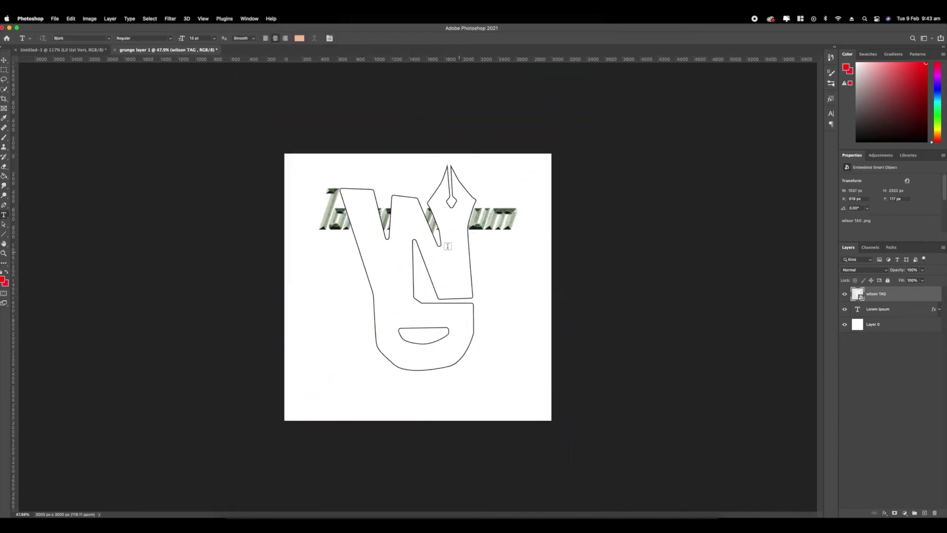
scroll(448, 246, "up", 3)
right_click(877, 291)
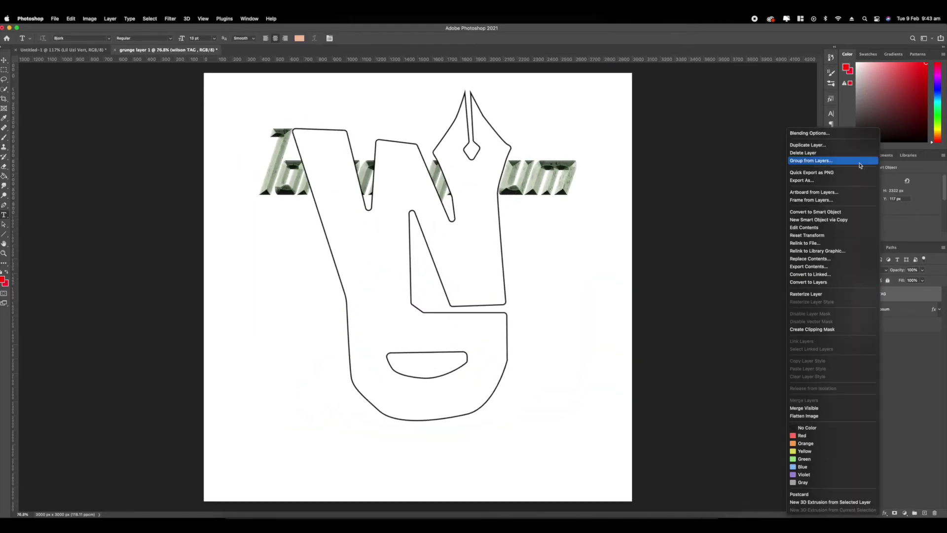
Step: Open and cancel the logo's Layer Style dialog, then reselect the logo layer
left_click(816, 133)
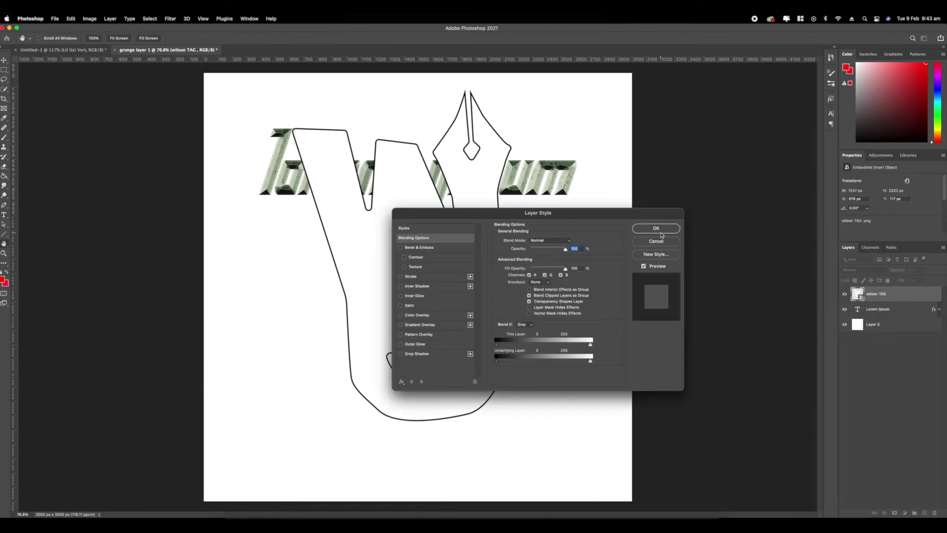
left_click(659, 230)
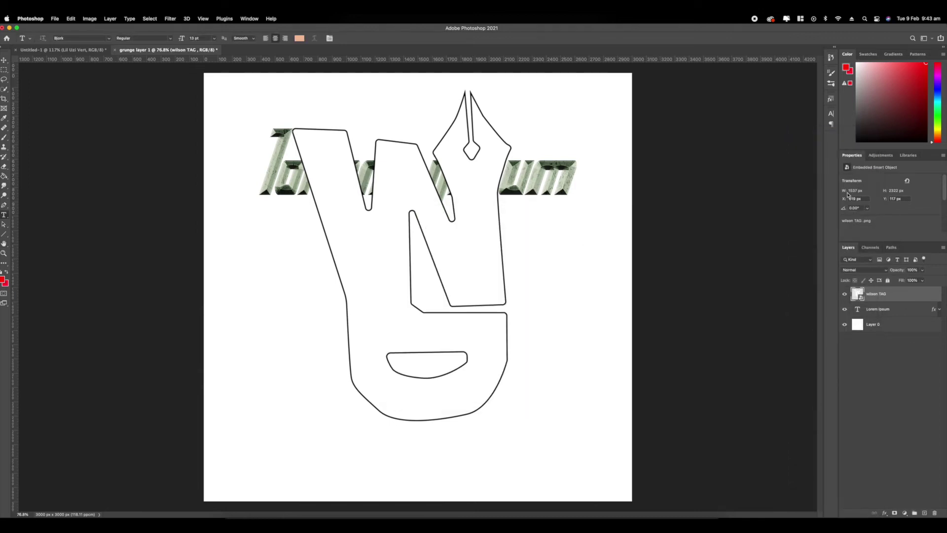
left_click(495, 251)
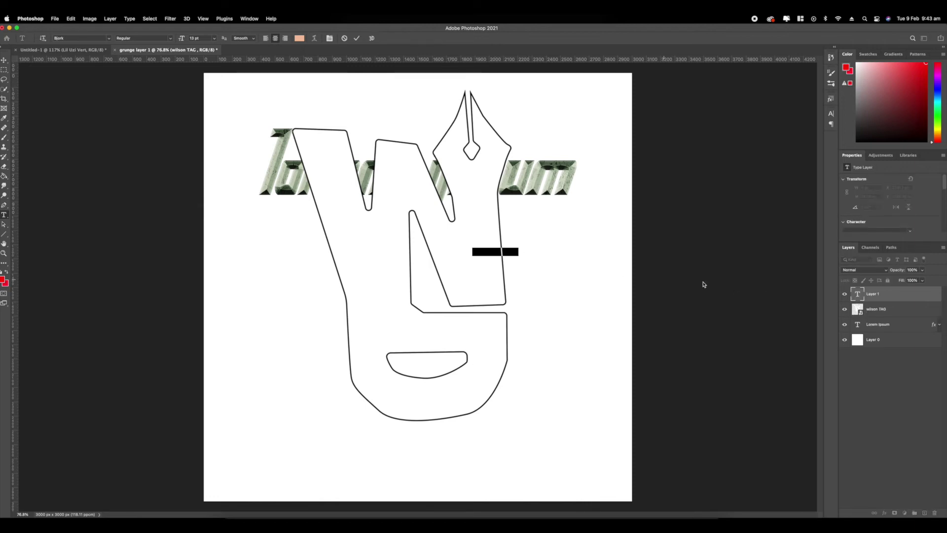
left_click(925, 298)
right_click(925, 296)
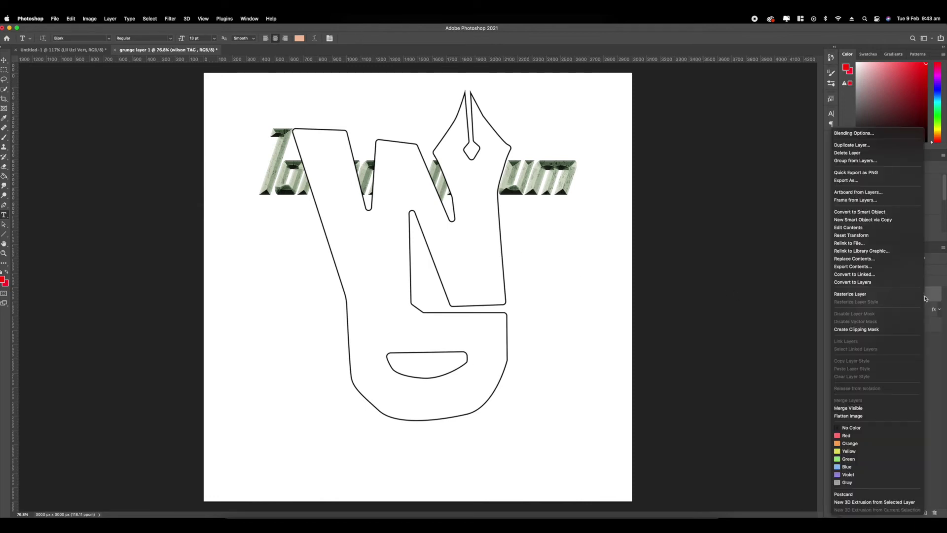
Step: Give the logo a yellow Color Overlay in Normal blend mode
left_click(853, 133)
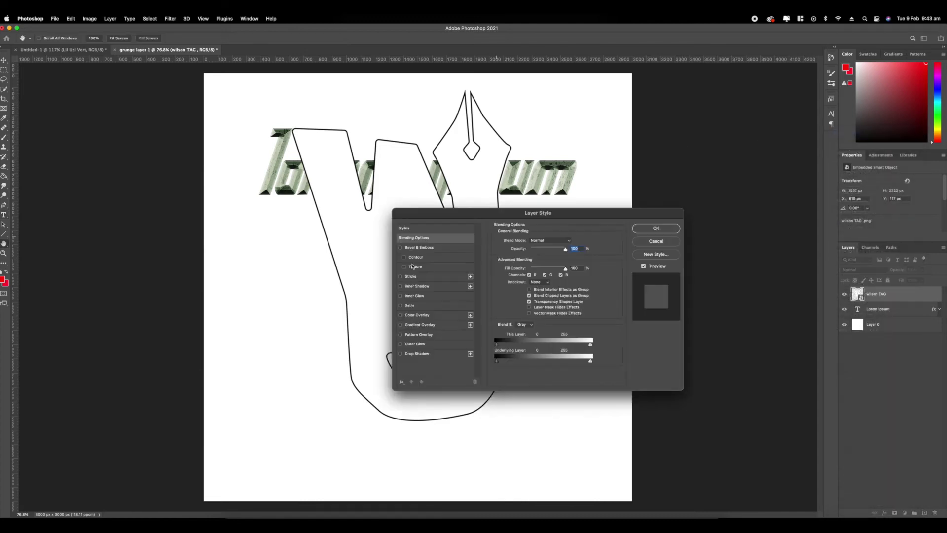
left_click(401, 316)
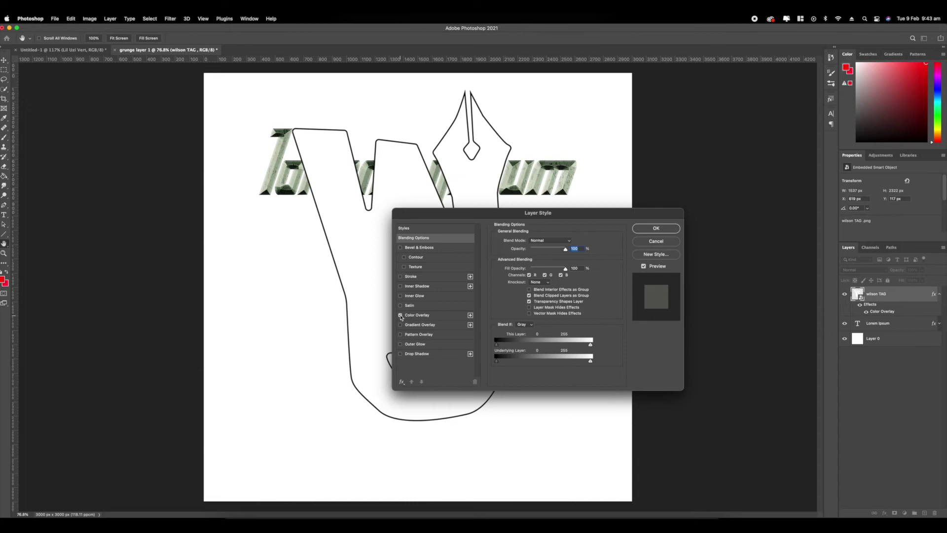
left_click_drag(454, 220, 540, 206)
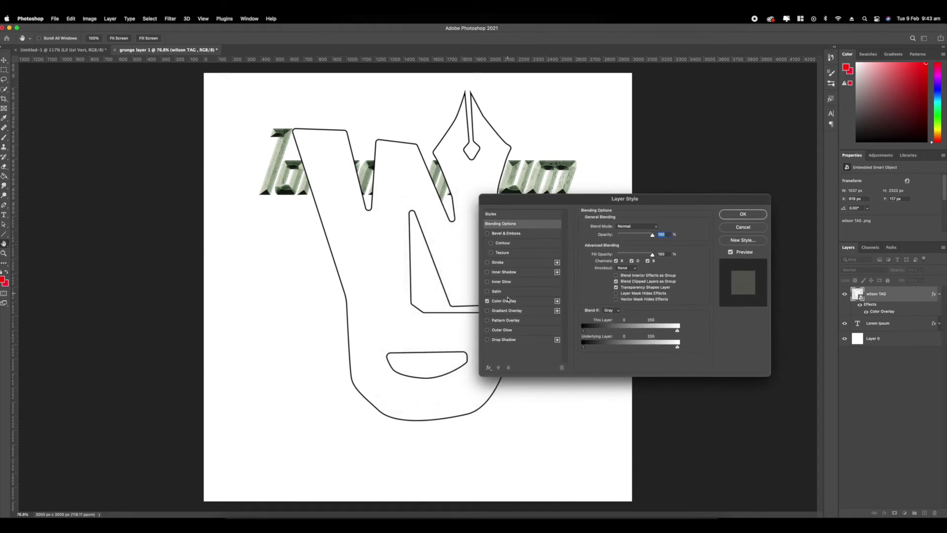
left_click(508, 301)
left_click(655, 228)
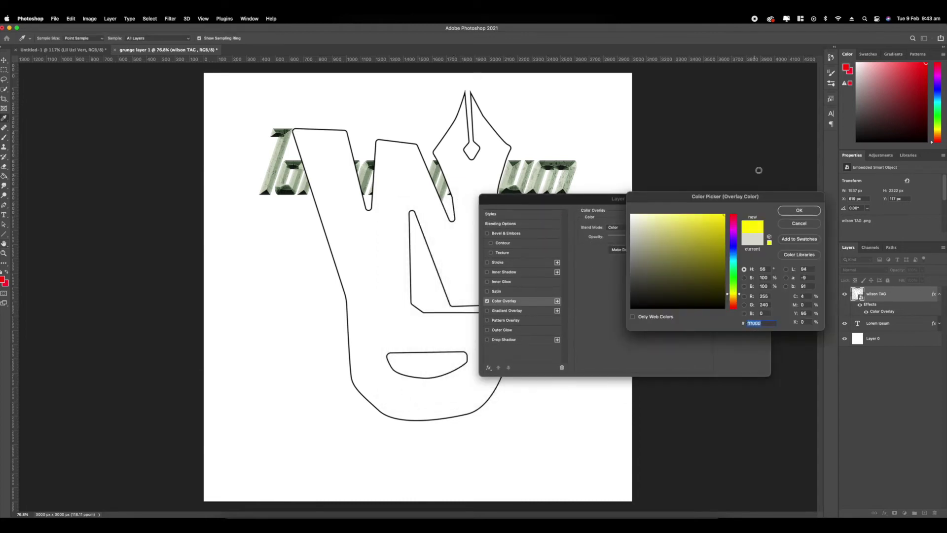
left_click(799, 209)
left_click(621, 227)
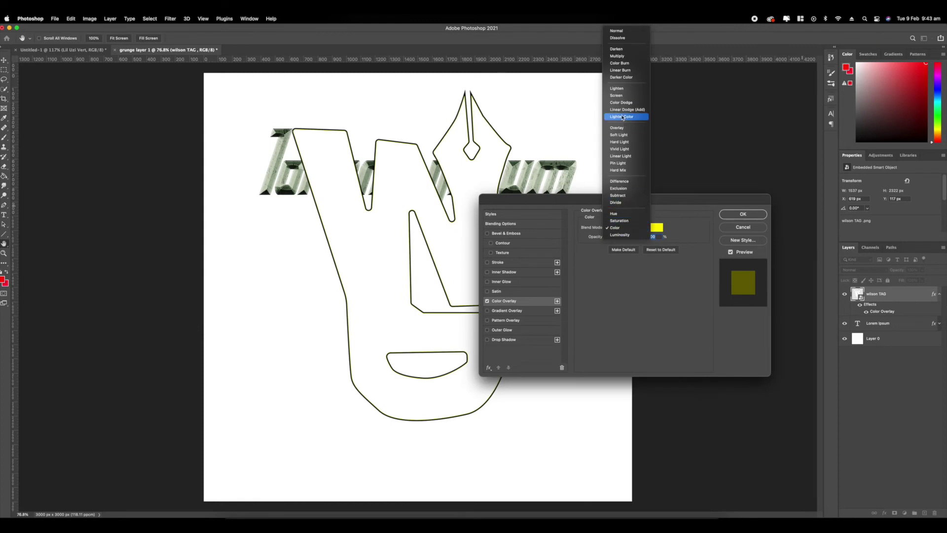
left_click(618, 30)
left_click(743, 214)
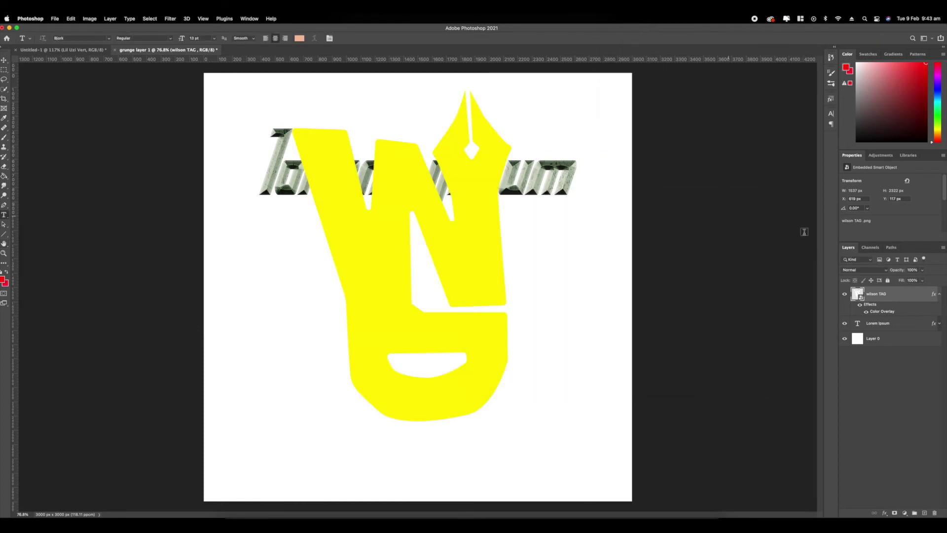
Step: Rasterize the logo layer and fit the whole canvas in view
right_click(924, 295)
left_click(861, 298)
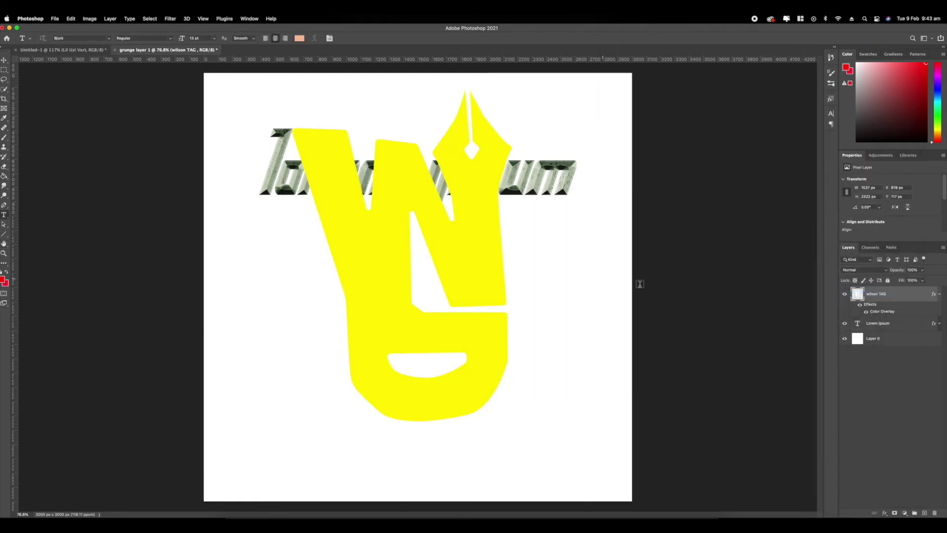
left_click(940, 296)
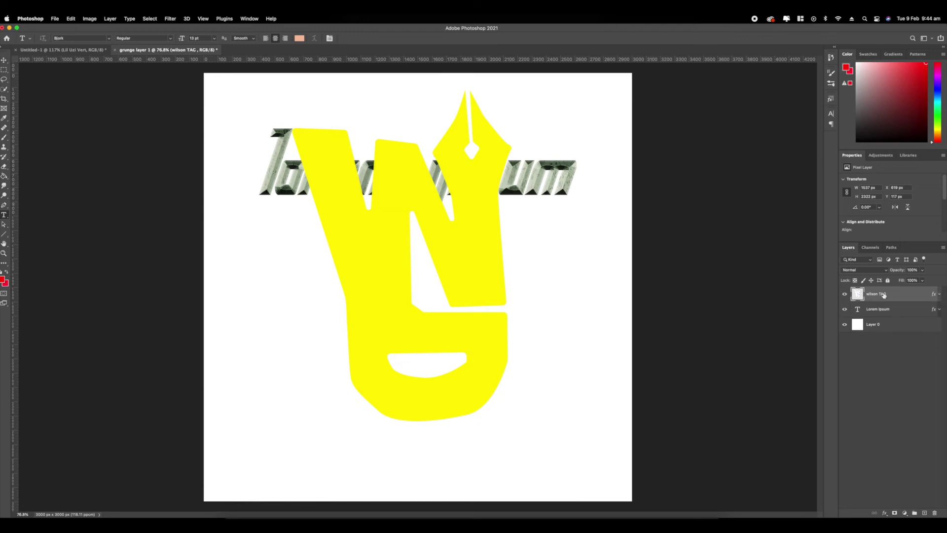
right_click(884, 295)
left_click(425, 327)
scroll(423, 331, "up", 3)
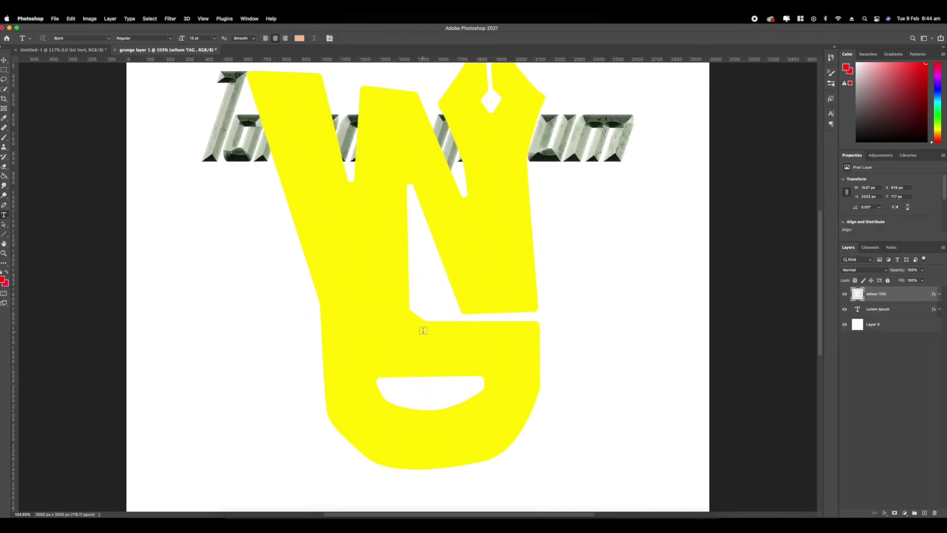
scroll(394, 278, "up", 5)
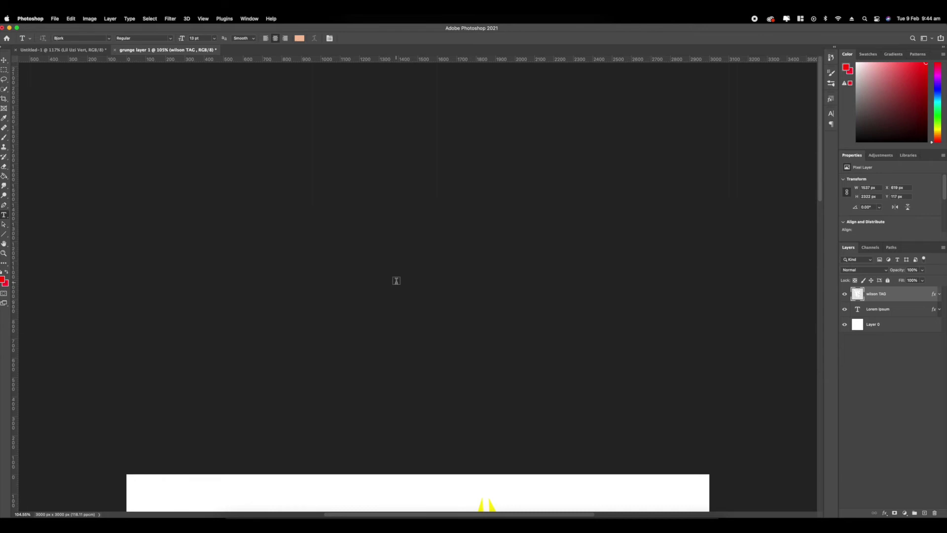
scroll(396, 281, "down", 5)
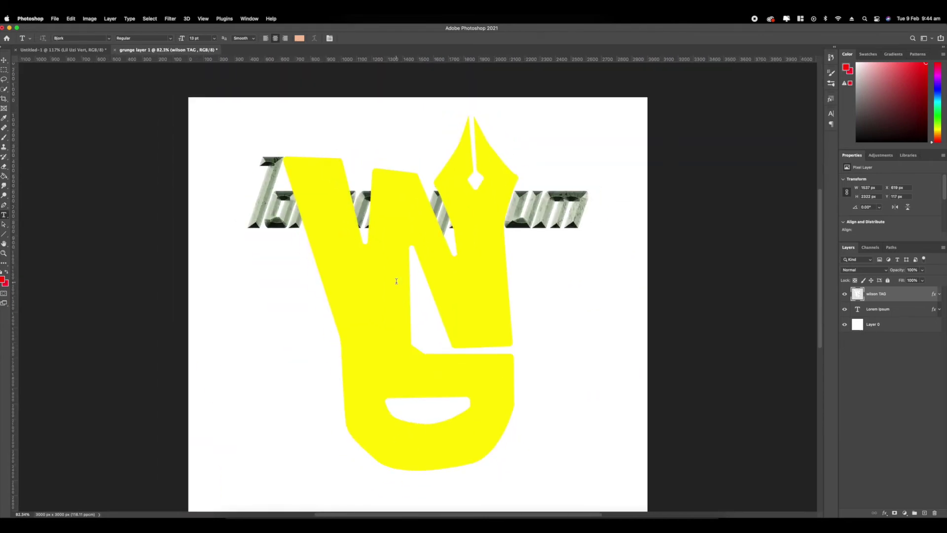
key("super+0")
left_click(248, 19)
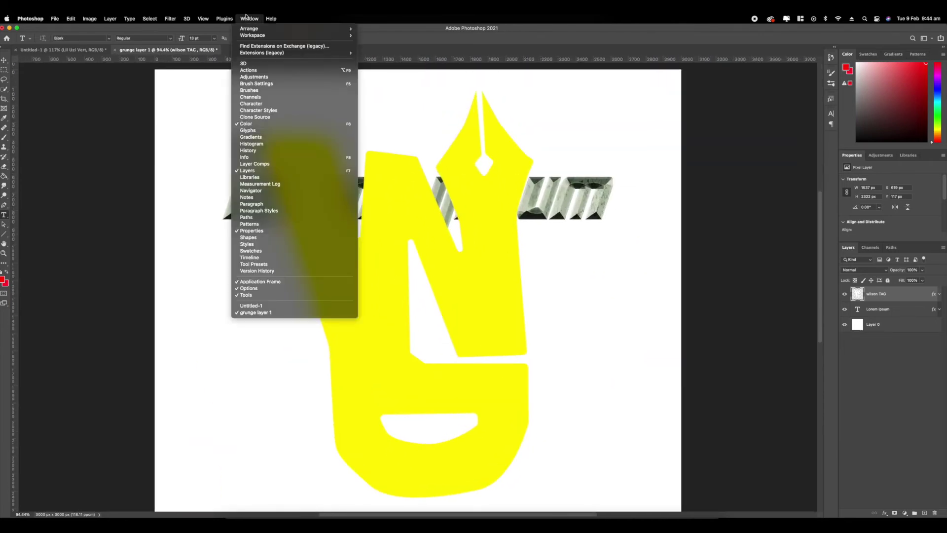
Step: Show the Styles panel and apply the saved grunge 01 style to the logo
left_click(247, 243)
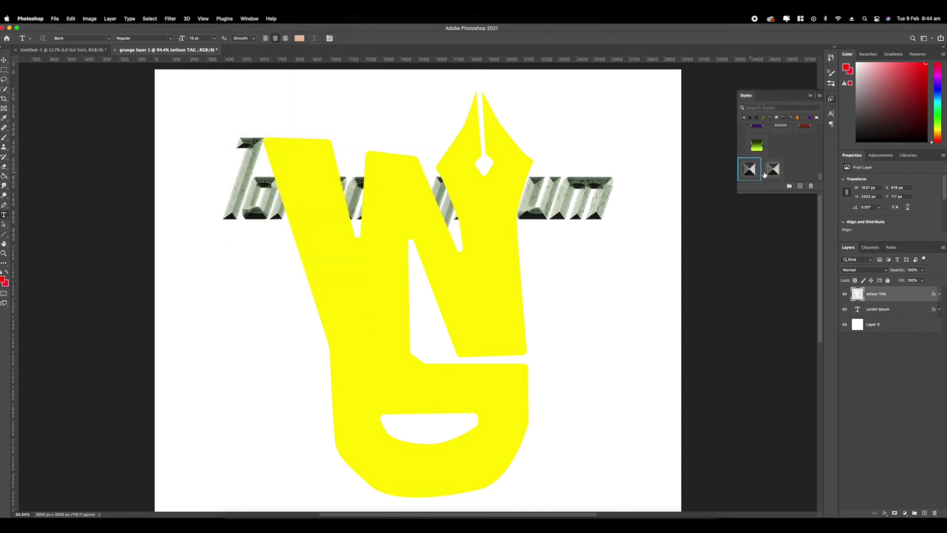
scroll(778, 169, "up", 5)
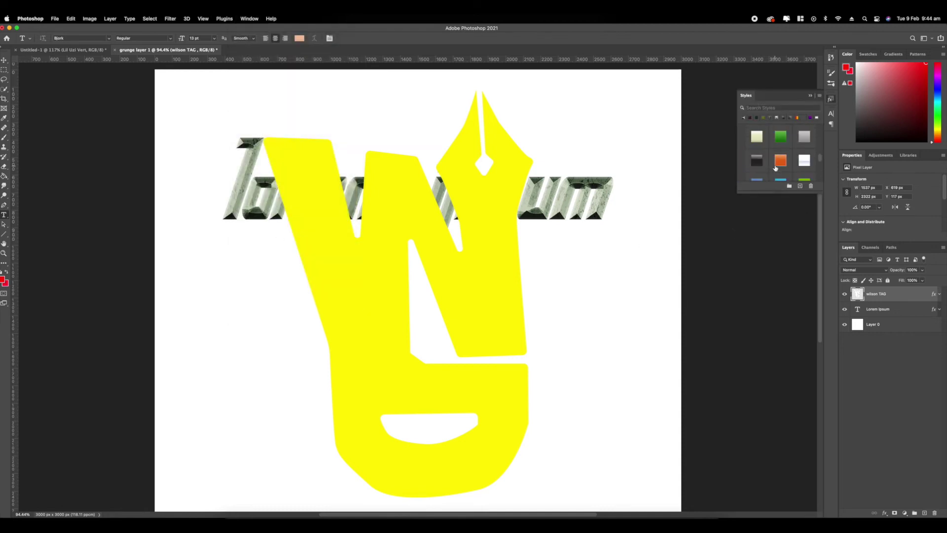
scroll(776, 168, "up", 5)
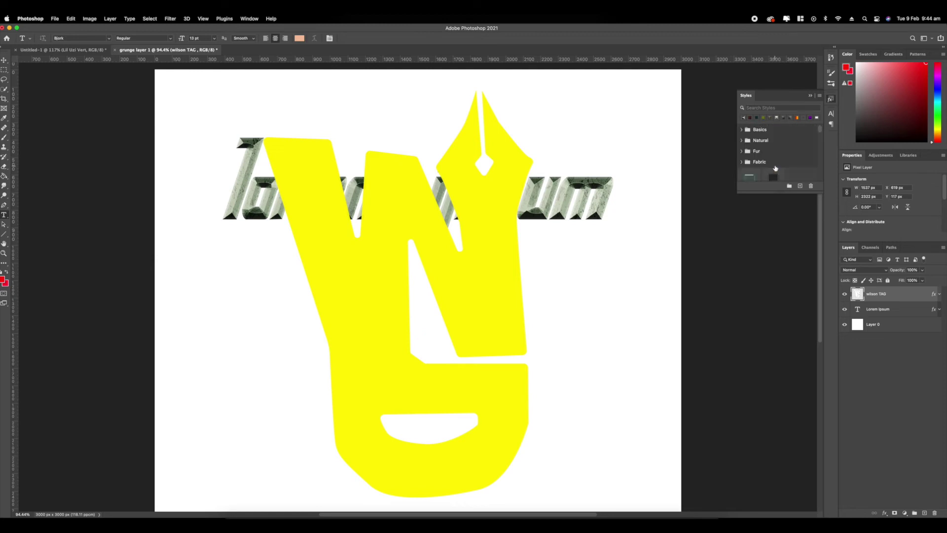
scroll(776, 168, "down", 10)
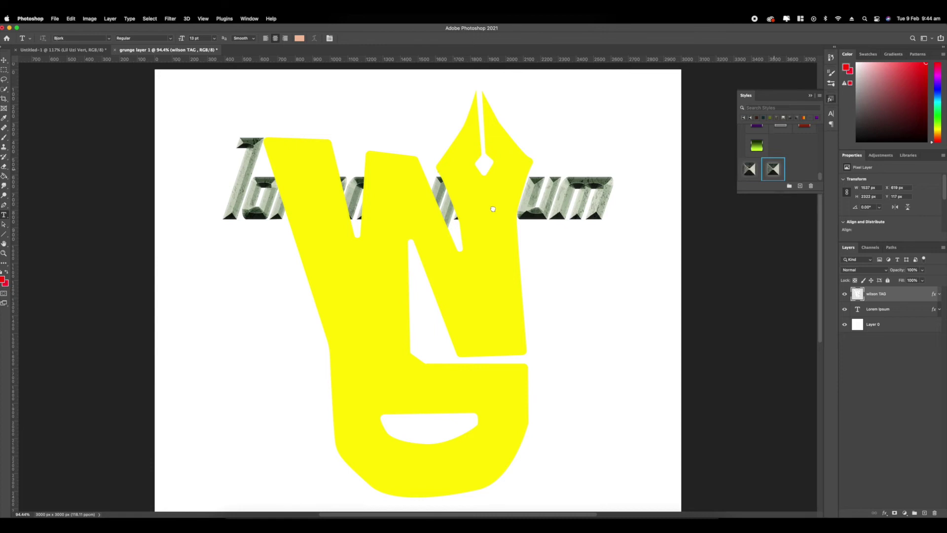
scroll(333, 248, "up", 5)
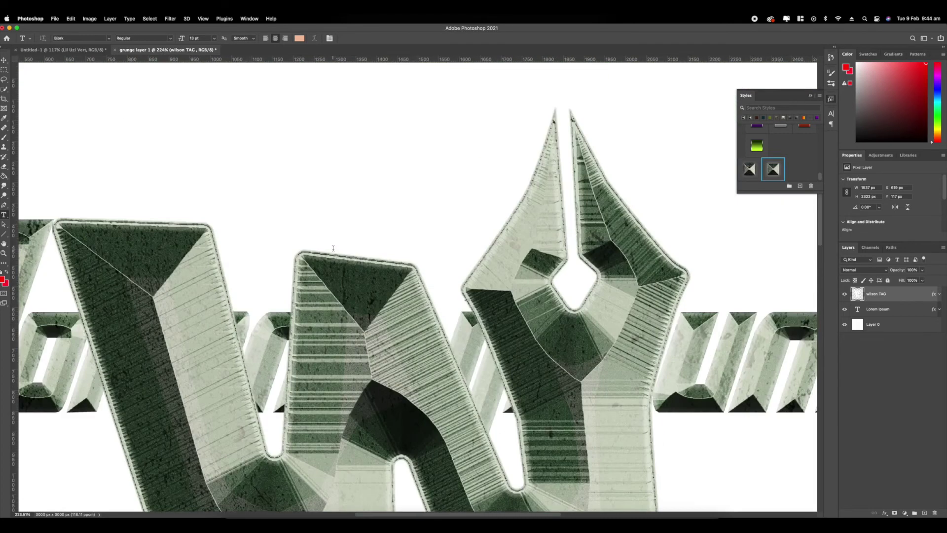
Step: Delete the wilson TAG logo layer, leaving only the grunge-styled lorem ipsum lettering
scroll(333, 248, "up", 2)
scroll(333, 248, "down", 8)
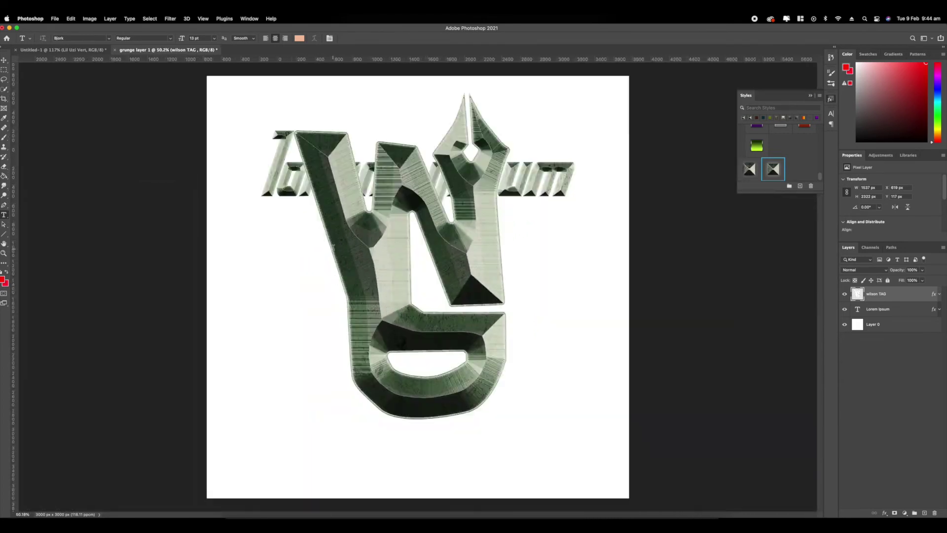
scroll(248, 199, "up", 3)
scroll(248, 198, "up", 5)
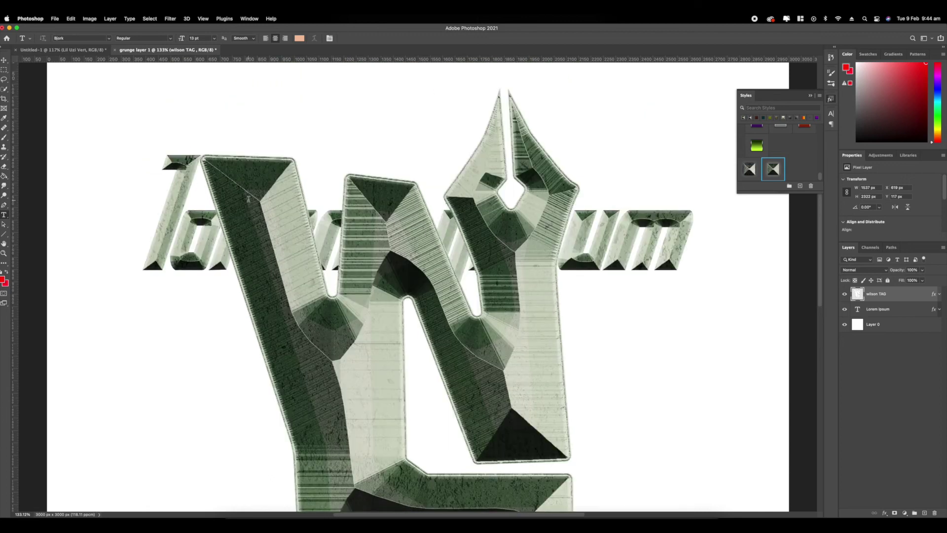
scroll(269, 207, "down", 10)
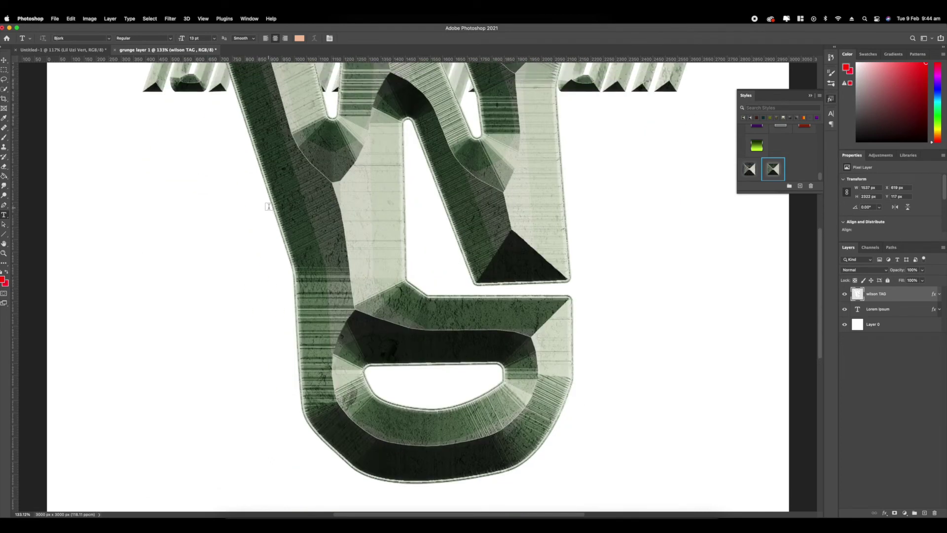
scroll(269, 206, "up", 10)
scroll(321, 215, "down", 2)
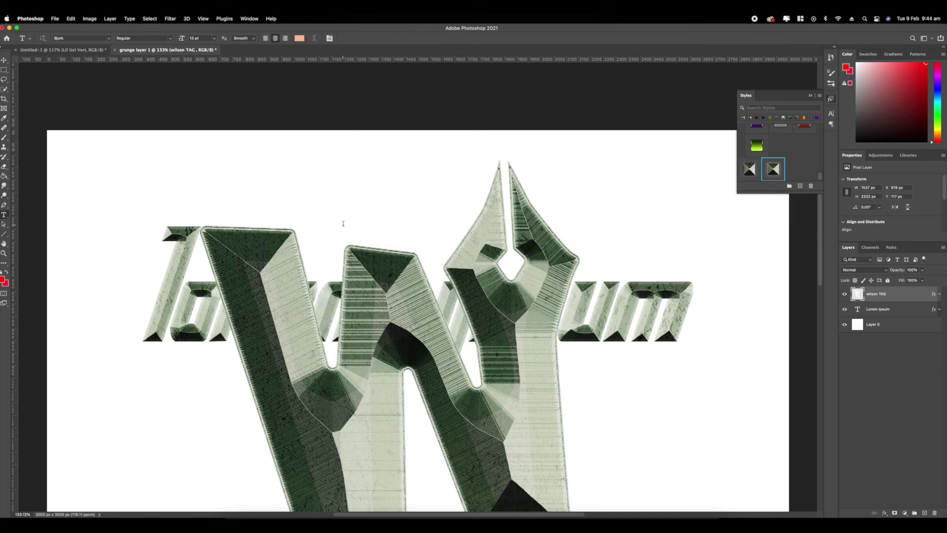
scroll(351, 213, "down", 10)
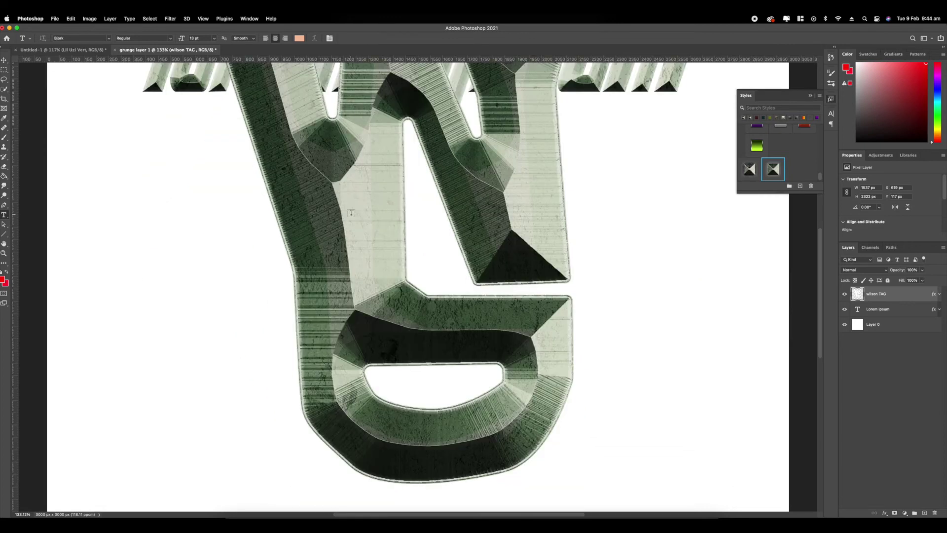
scroll(350, 213, "up", 5)
scroll(366, 216, "up", 15)
scroll(366, 216, "up", 2)
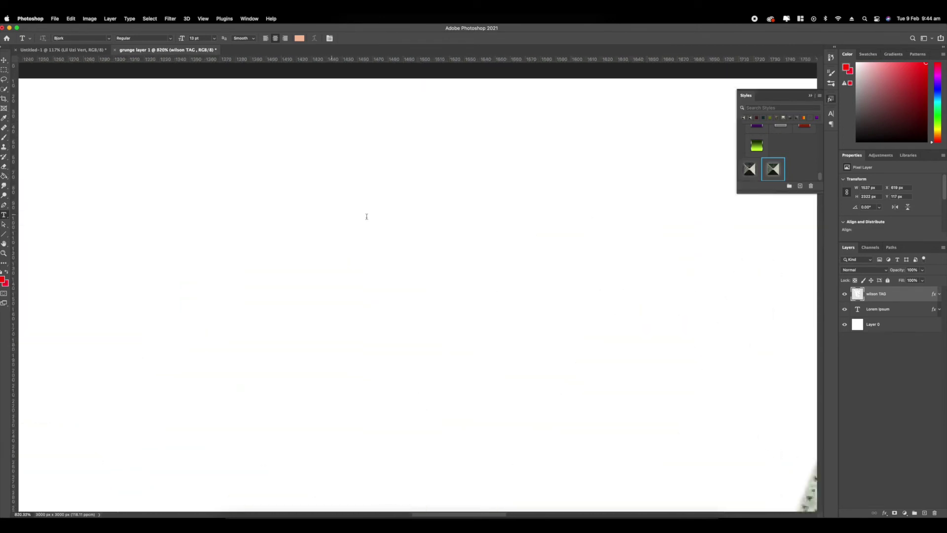
scroll(366, 216, "down", 15)
scroll(367, 216, "up", 3)
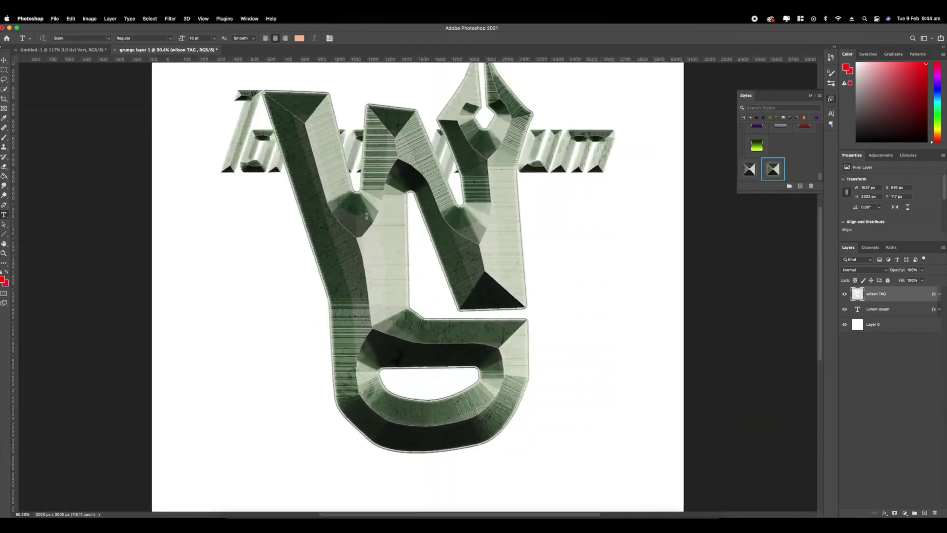
scroll(438, 226, "up", 2)
scroll(438, 227, "down", 5)
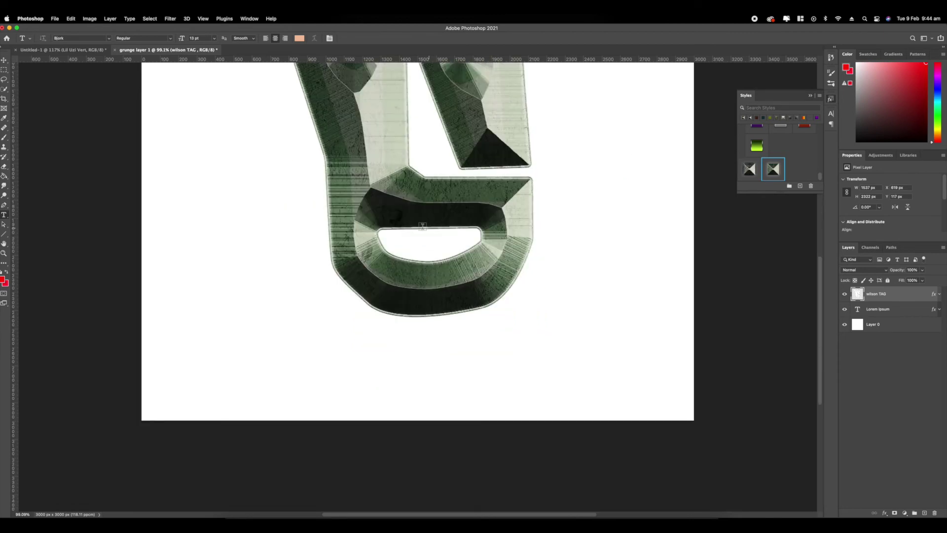
scroll(356, 219, "up", 15)
scroll(357, 219, "down", 18)
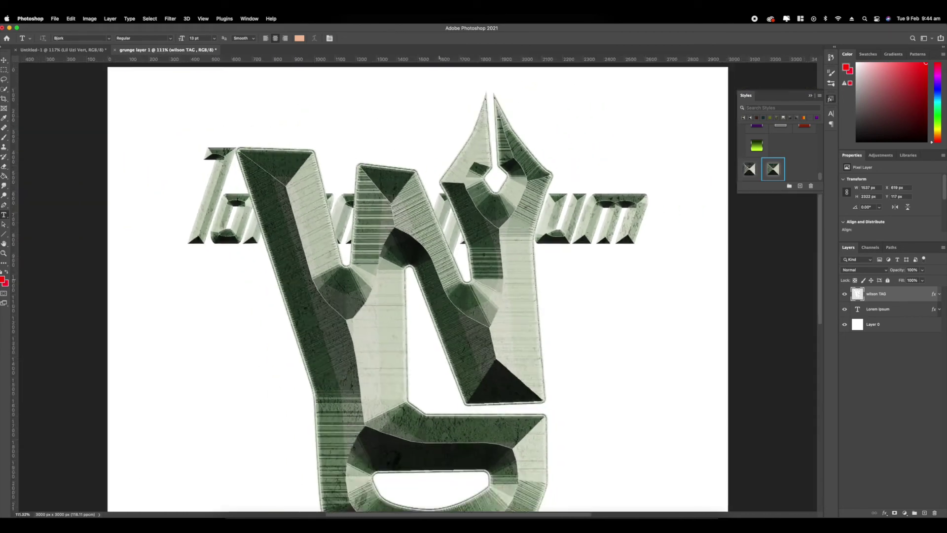
key("BackSpace")
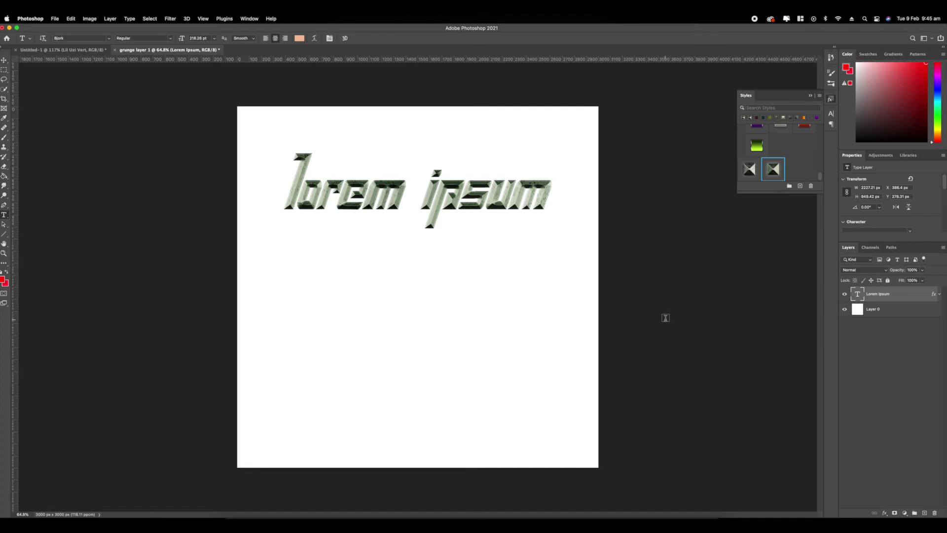
Step: Delete the lorem ipsum layer and type a new line 'Follow me on insta'
key("BackSpace")
scroll(385, 241, "up", 9)
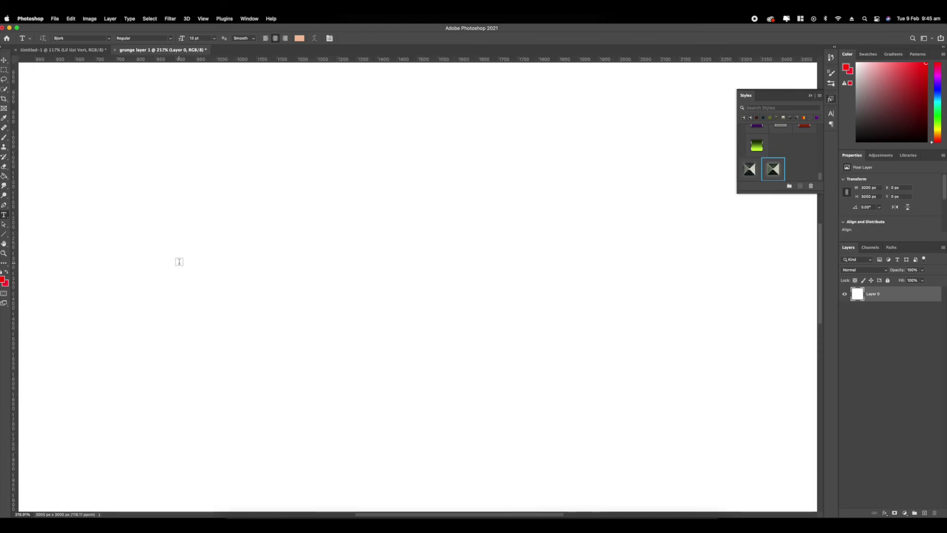
scroll(177, 260, "down", 9)
left_click(395, 230)
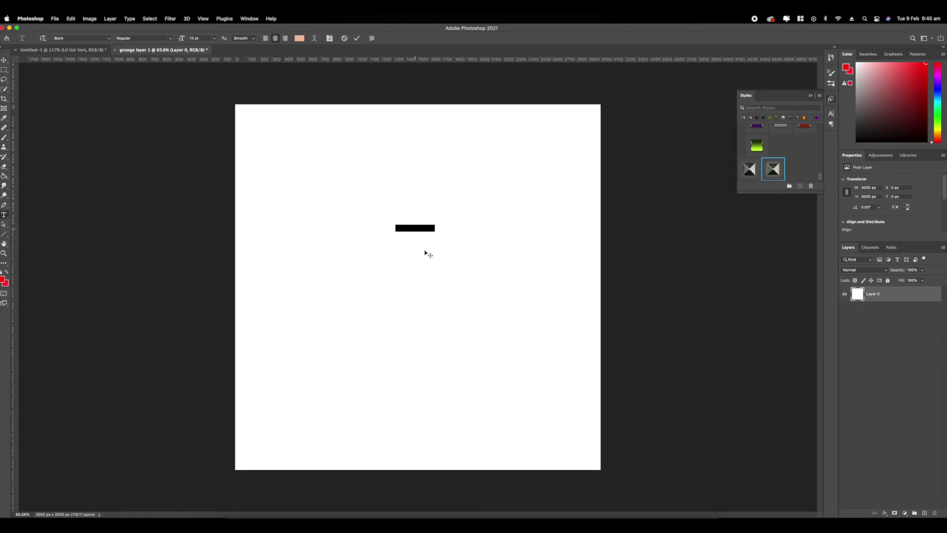
scroll(400, 276, "up", 4)
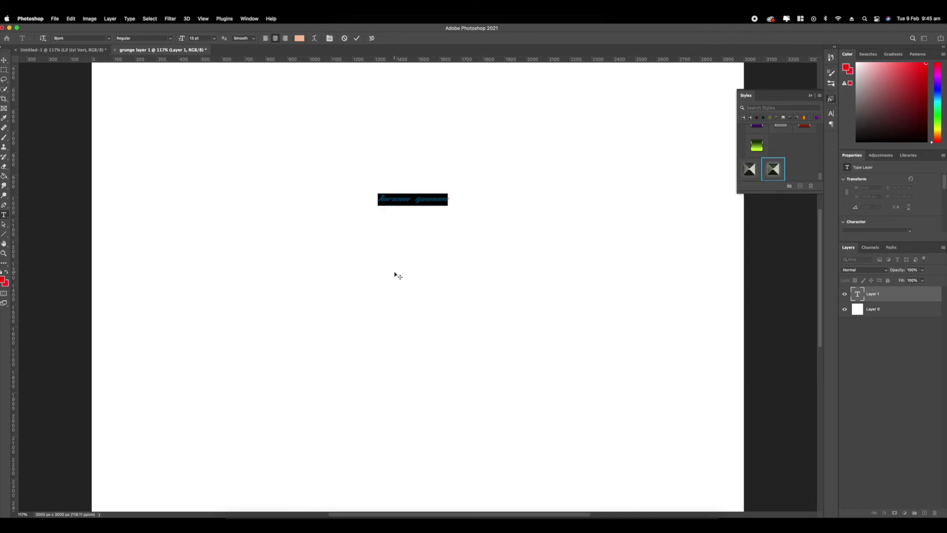
key("BackSpace")
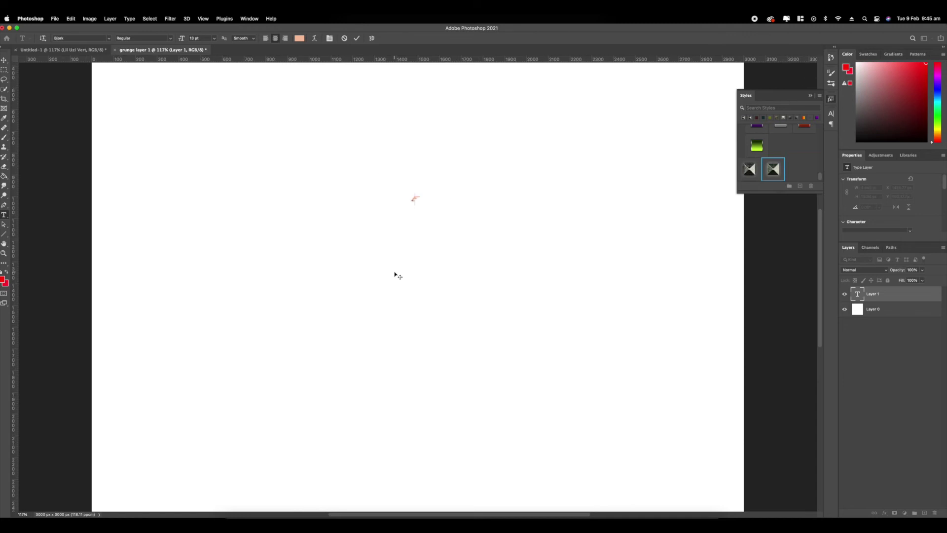
type("Fa")
type("llow me")
type(" on inst")
key("BackSpace")
key("BackSpace")
key("BackSpace")
type("nsta")
key("super+Return")
Step: Select the whole FOLLOW ME ON INSTA line and open the font list's class filter
scroll(386, 205, "up", 2)
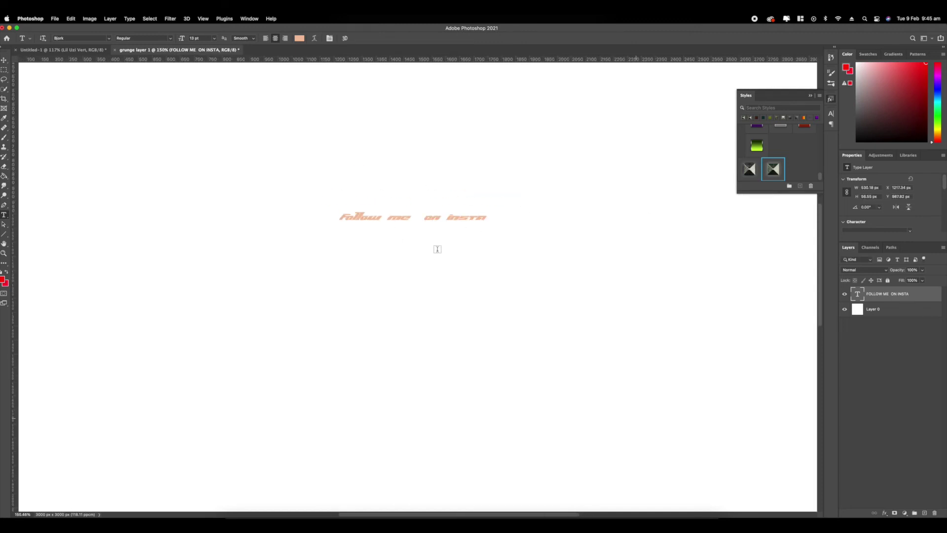
scroll(437, 252, "down", 3)
scroll(442, 226, "up", 2)
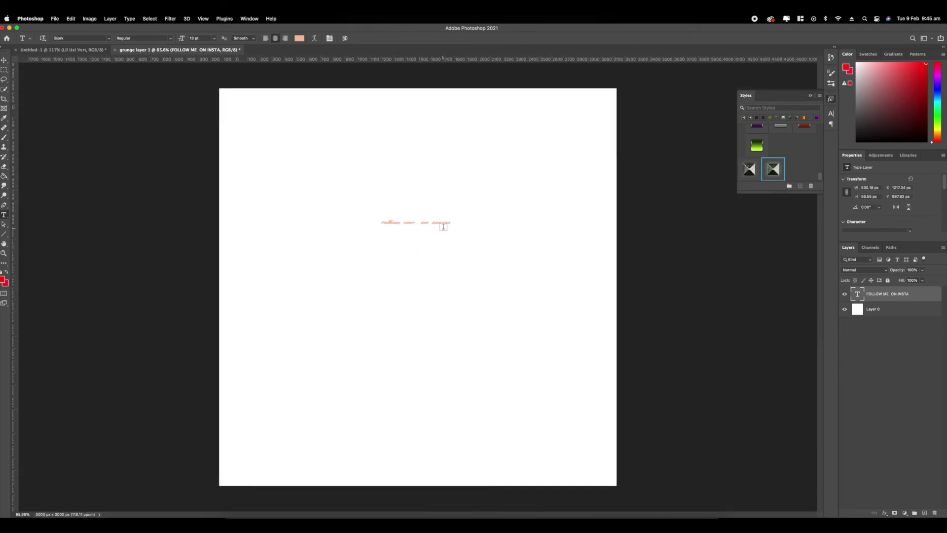
left_click(400, 218)
scroll(417, 217, "up", 2)
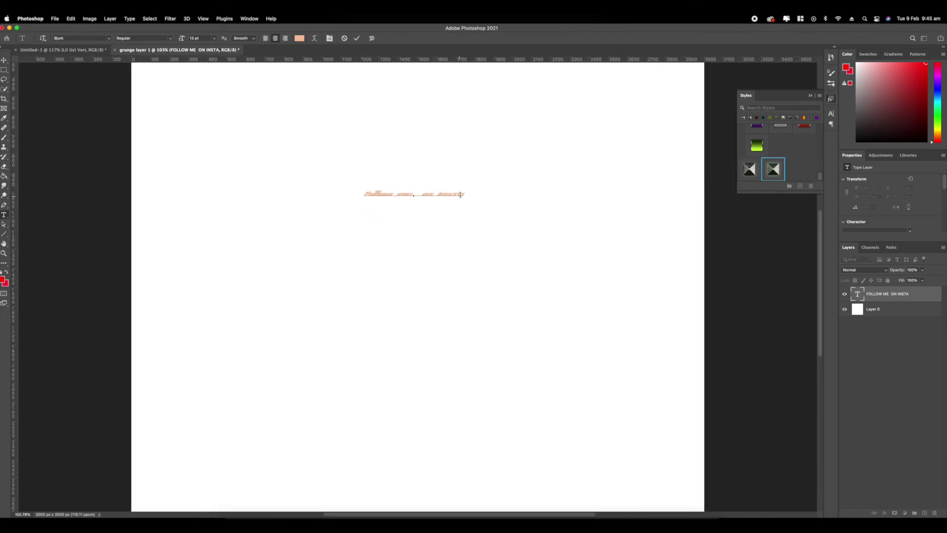
left_click_drag(467, 194, 323, 192)
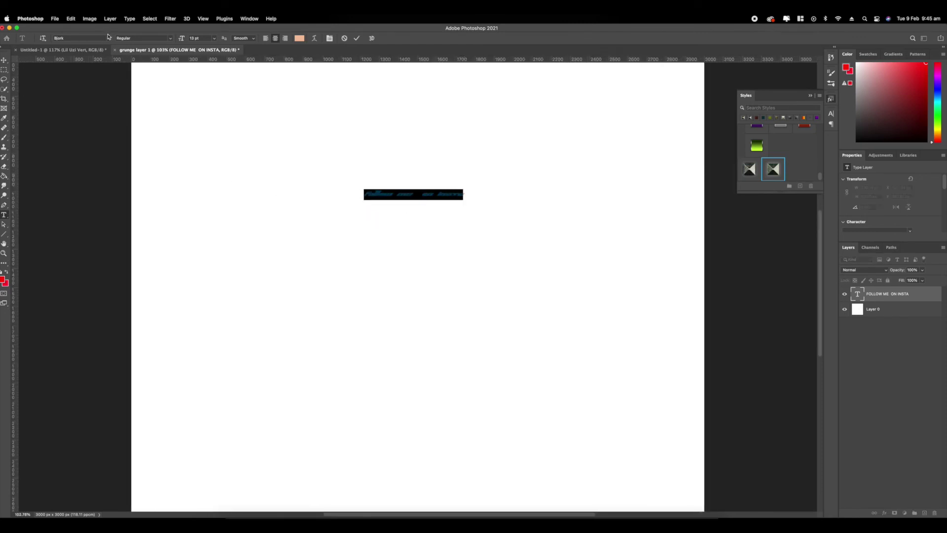
left_click(109, 38)
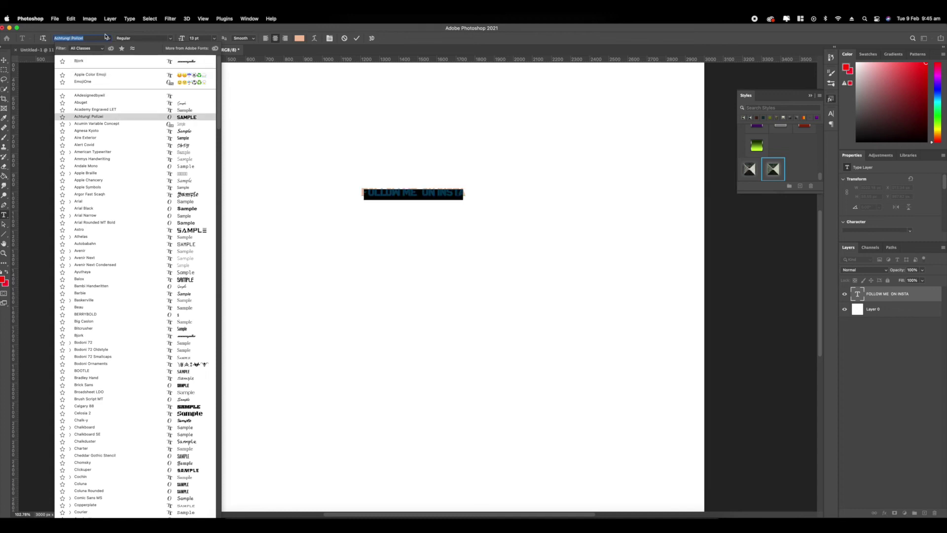
left_click(97, 50)
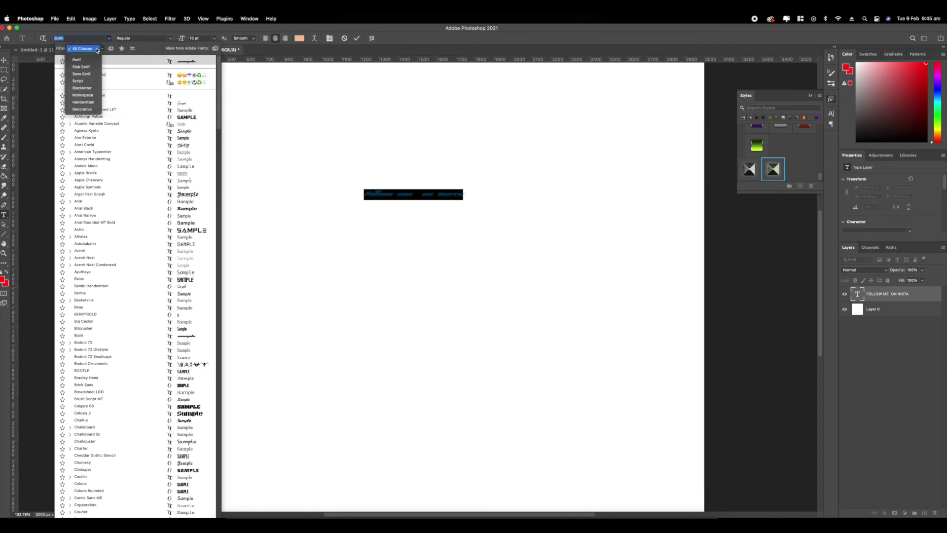
Step: Set FOLLOW ME ON INSTA in the decorative font Argor Fast Scagh and commit it
left_click(92, 109)
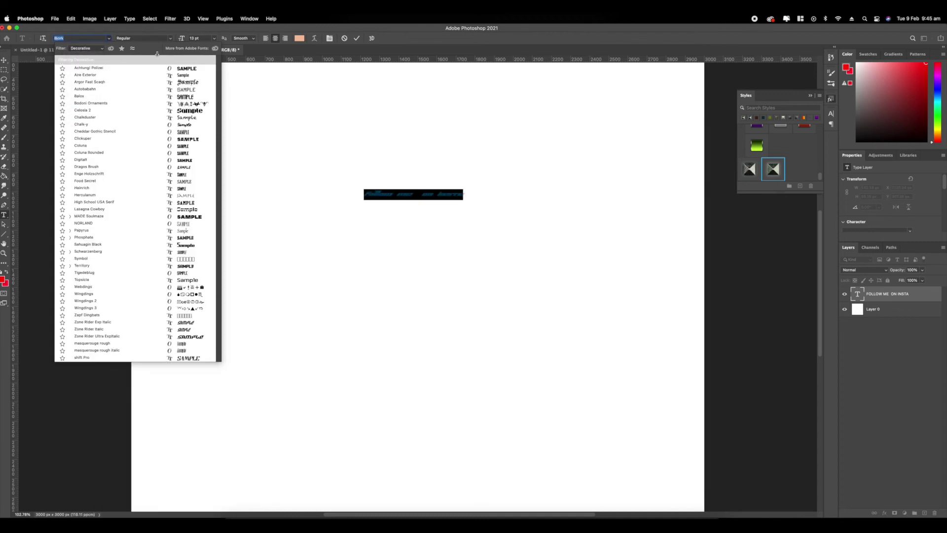
left_click(162, 83)
key("super+equal")
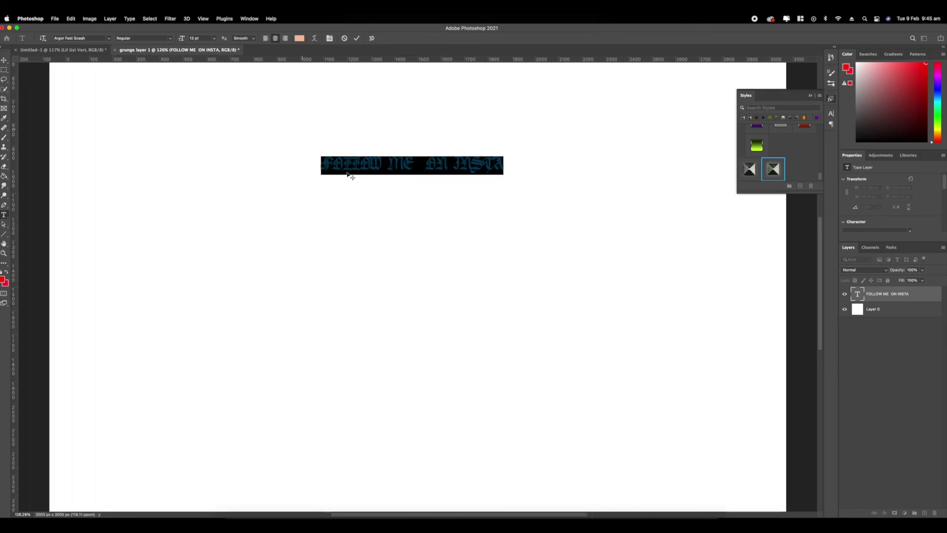
left_click(356, 39)
scroll(381, 131, "up", 10)
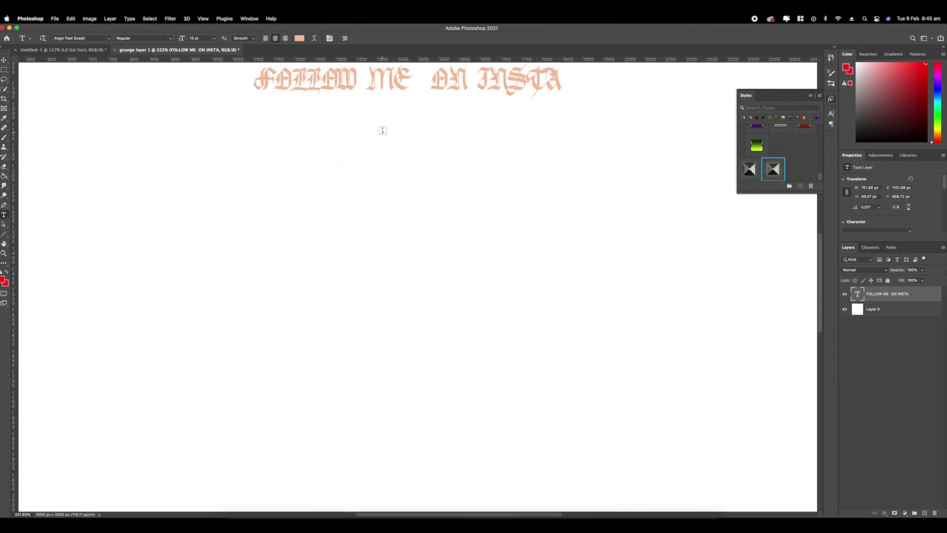
scroll(412, 140, "down", 10)
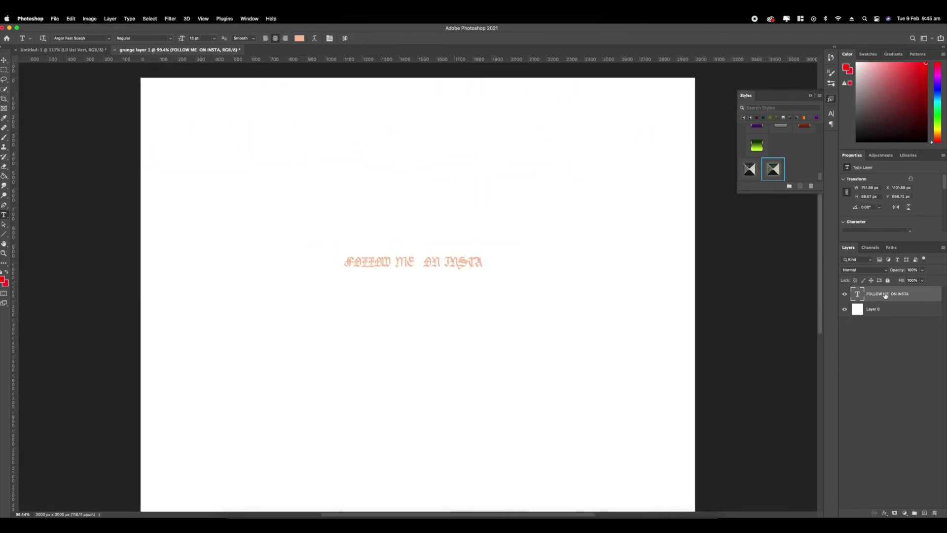
key("super+t")
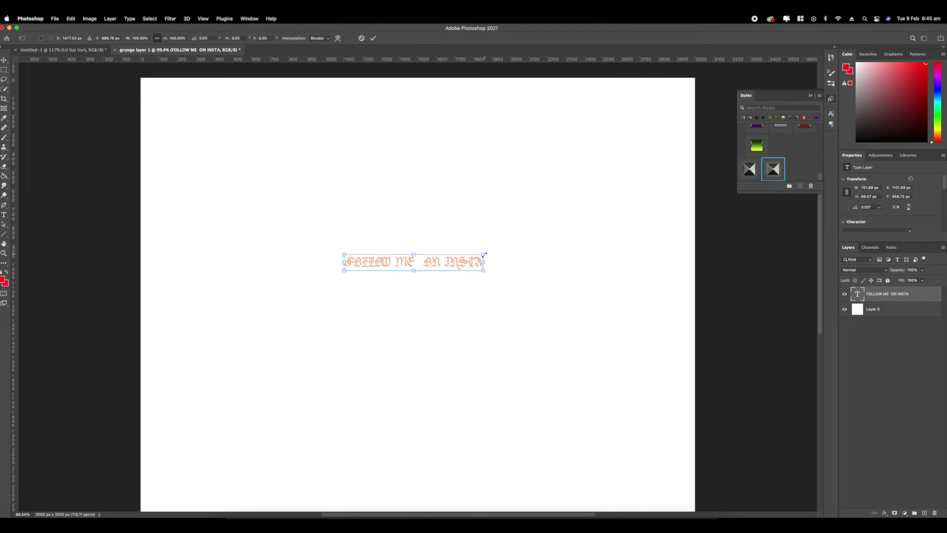
Step: Scale the FOLLOW ME ON INSTA text to about 377% and centre it across the canvas width
left_click_drag(524, 301, 656, 380)
left_click_drag(505, 276, 417, 297)
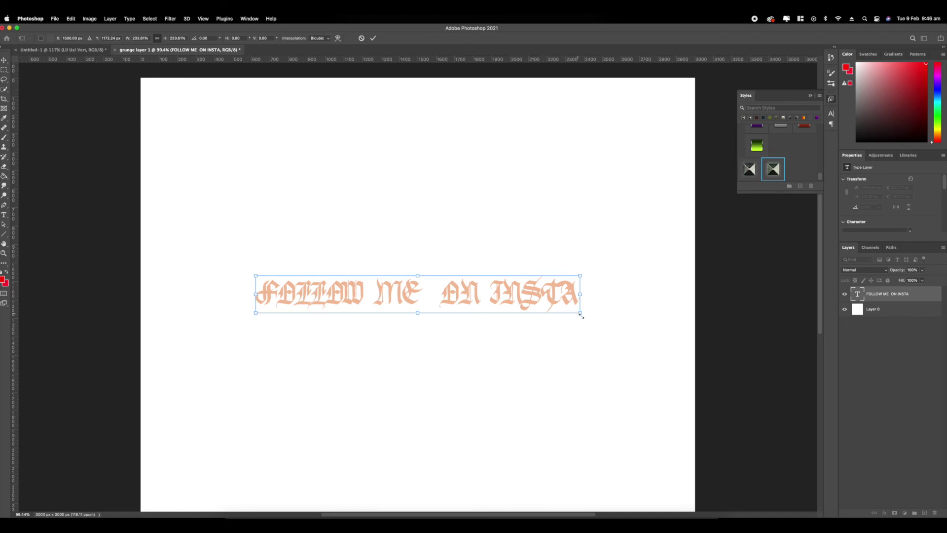
left_click_drag(582, 316, 646, 372)
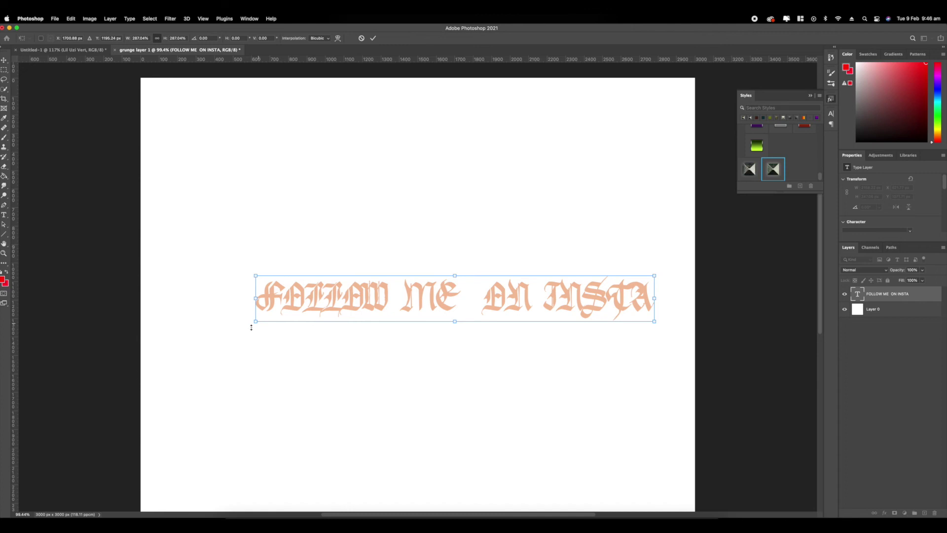
left_click_drag(251, 327, 233, 339)
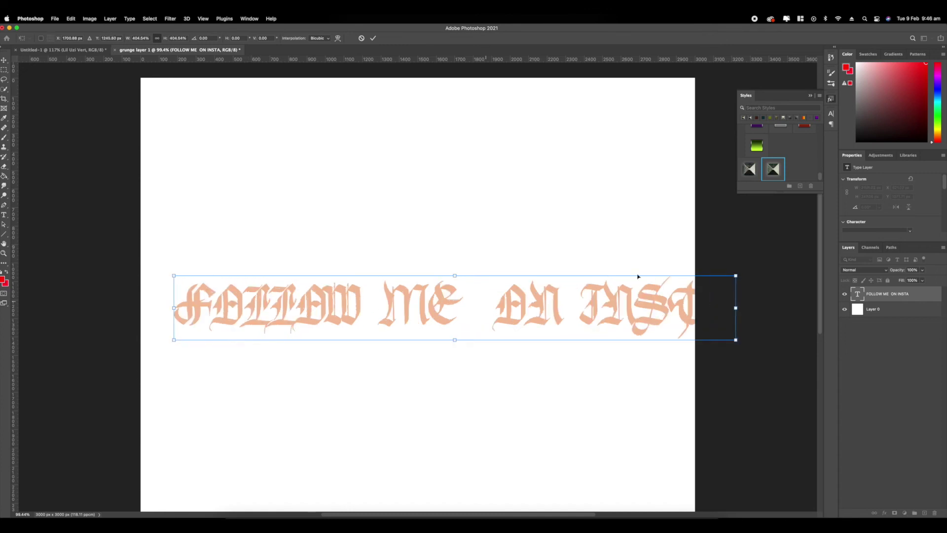
left_click_drag(733, 280, 694, 285)
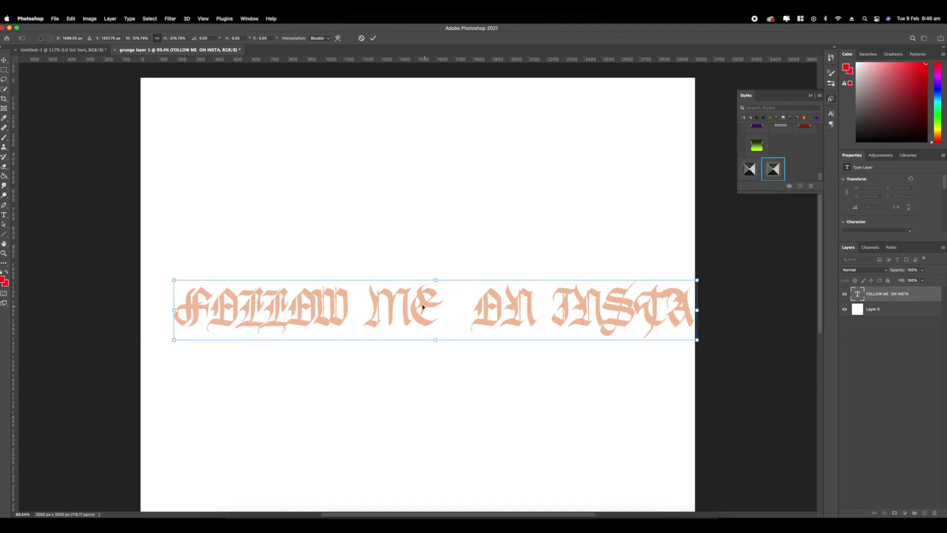
left_click_drag(426, 307, 411, 297)
key("Return")
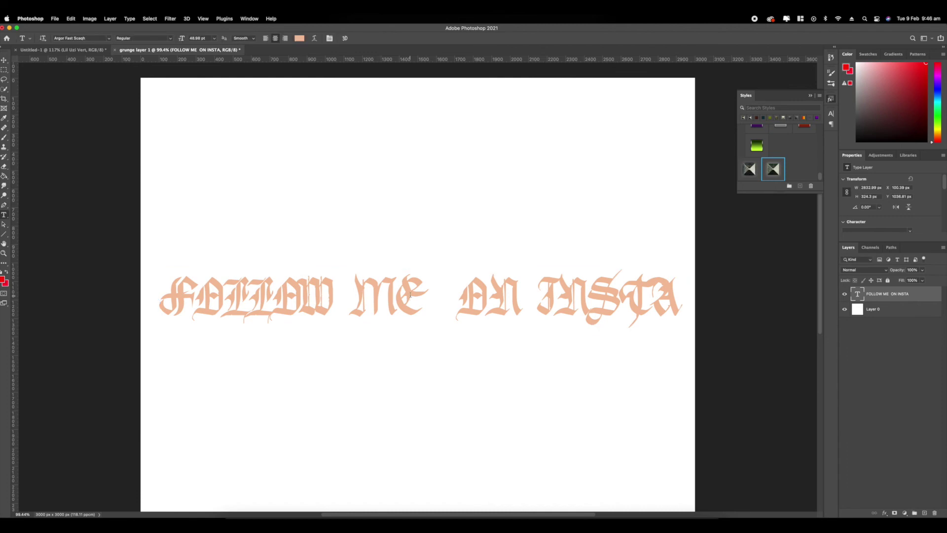
Step: Collapse the Styles panel
scroll(367, 276, "up", 2)
scroll(366, 277, "down", 5)
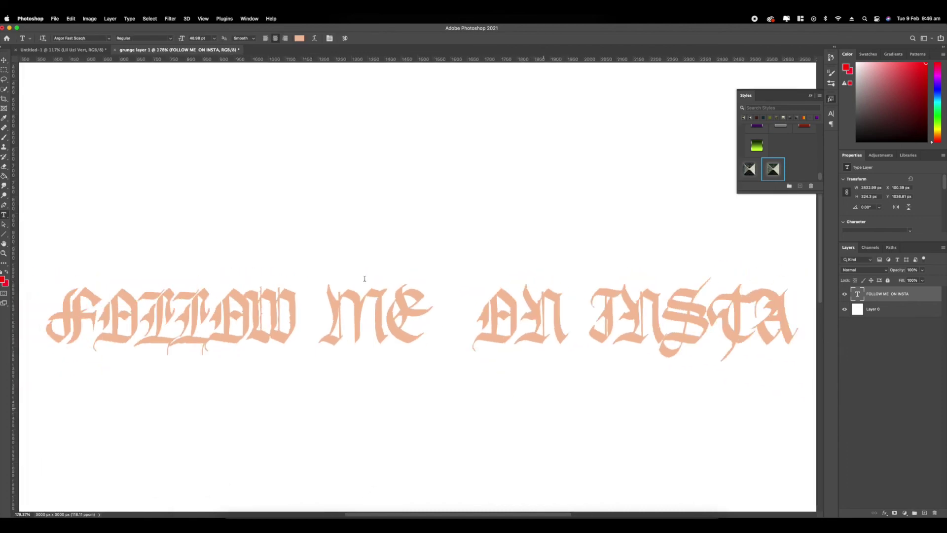
scroll(364, 279, "up", 4)
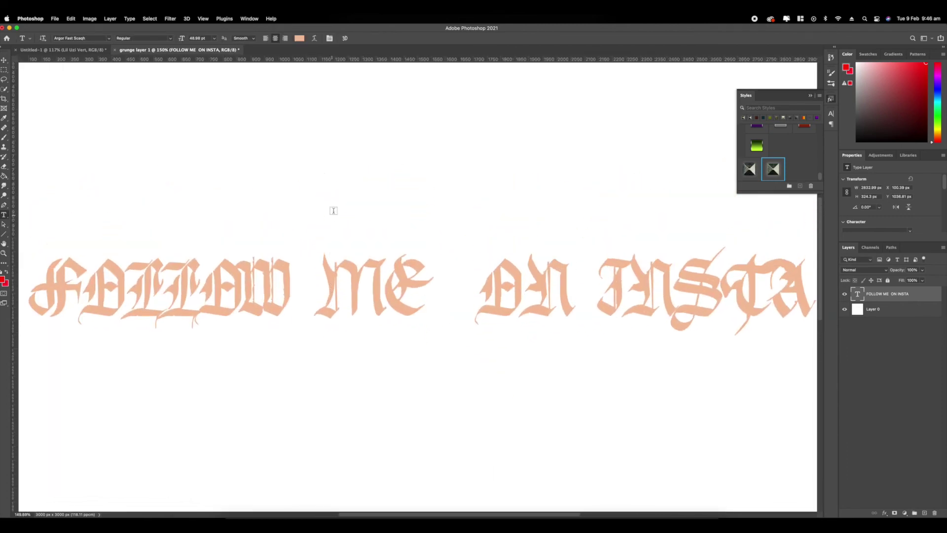
left_click(810, 95)
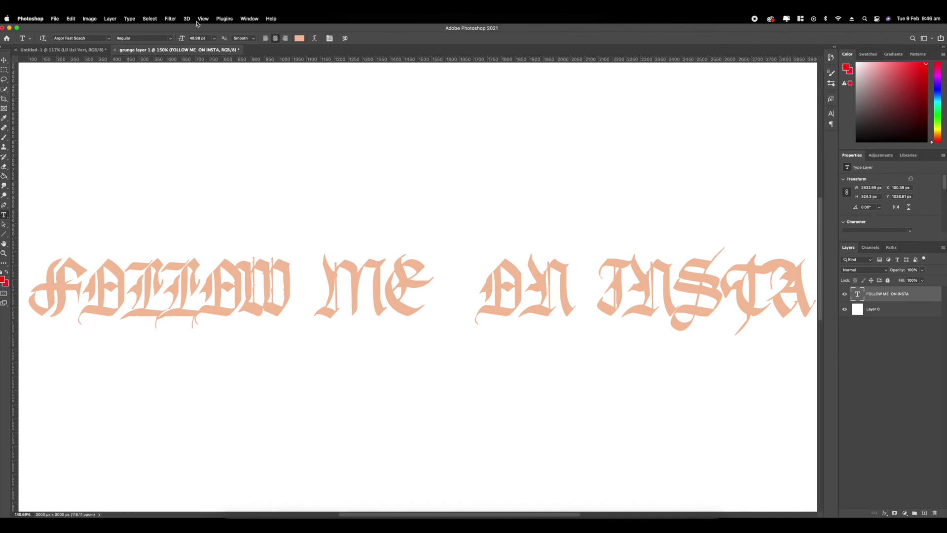
Step: Reopen the saved styles collection and apply the grunge metallic style to the text
left_click(249, 18)
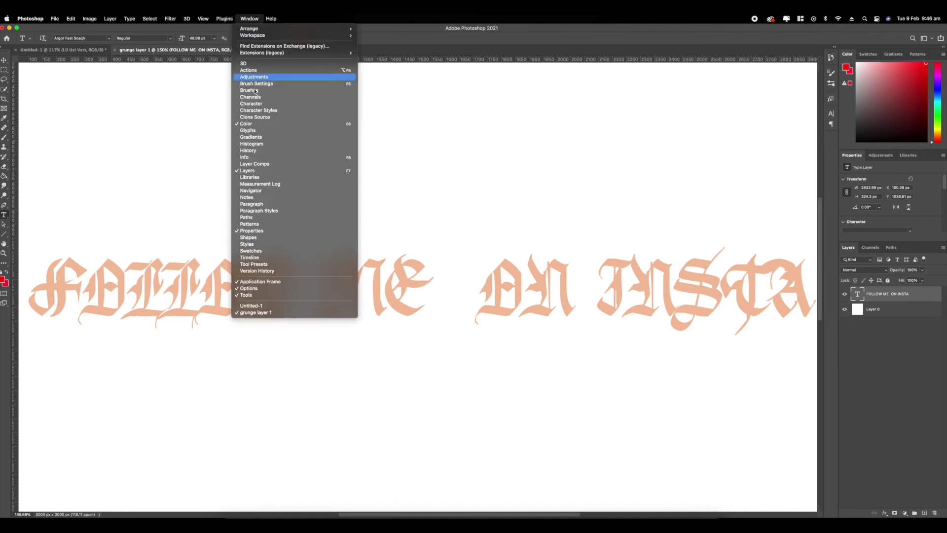
left_click(241, 245)
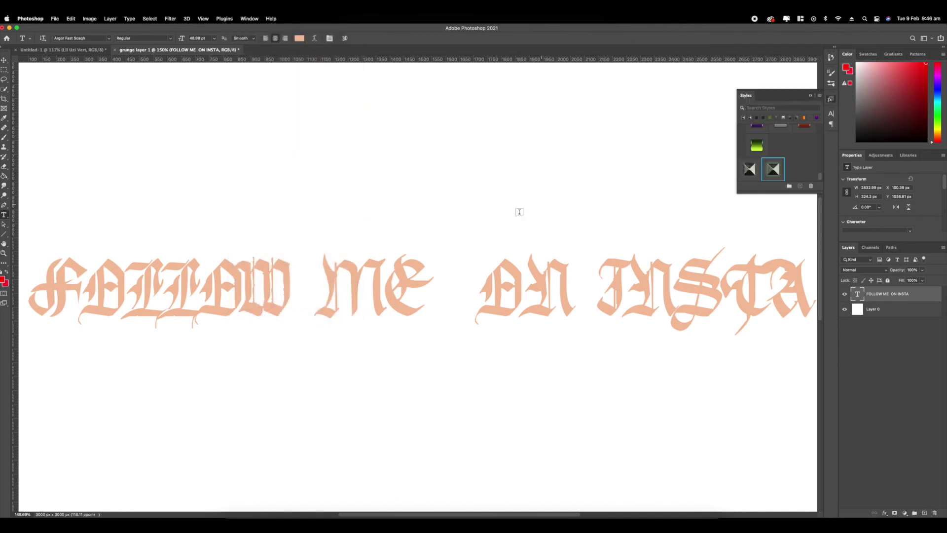
left_click(772, 170)
scroll(432, 264, "up", 3)
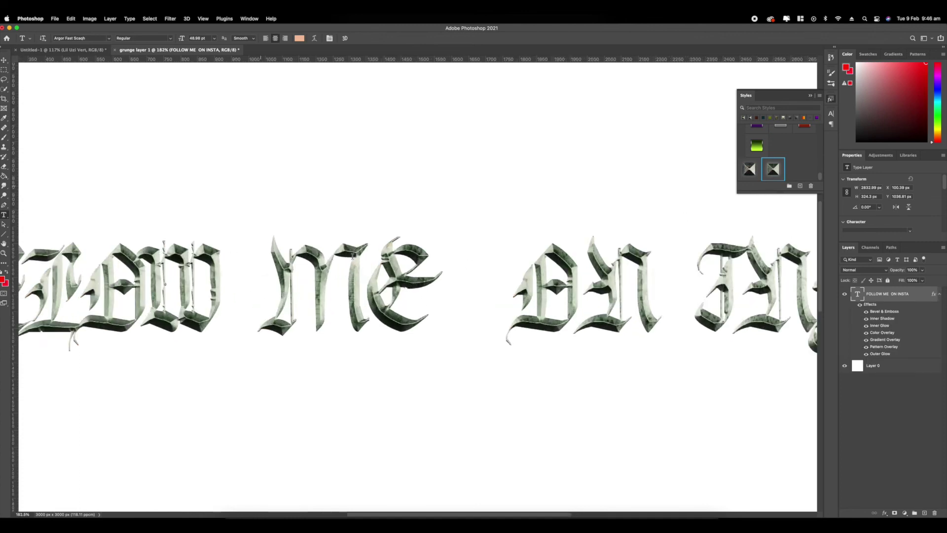
scroll(352, 256, "down", 5)
scroll(353, 255, "down", 3)
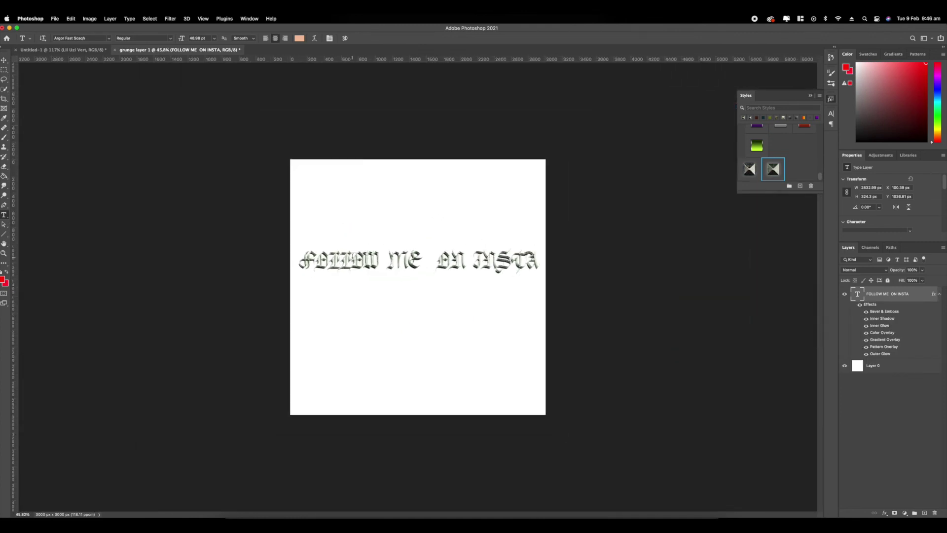
scroll(347, 258, "up", 5)
scroll(311, 259, "up", 15)
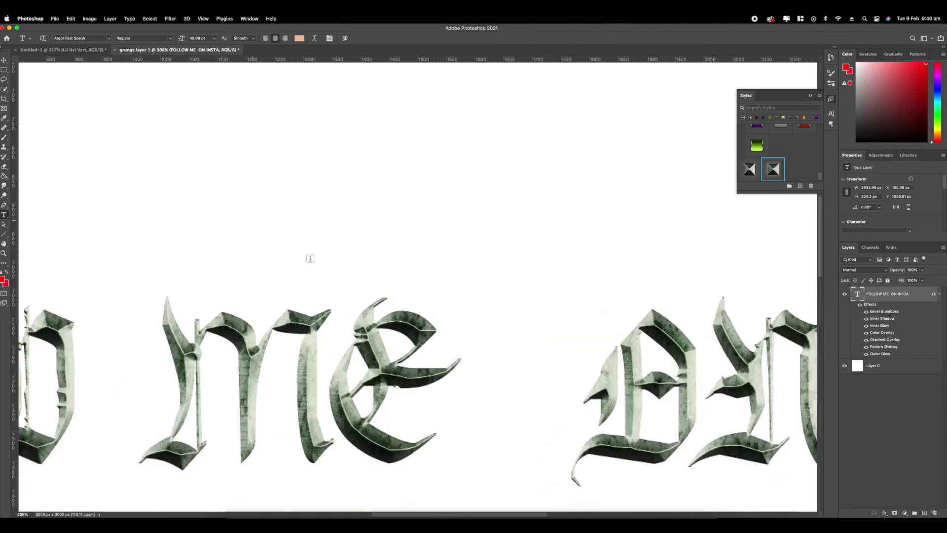
scroll(310, 257, "down", 15)
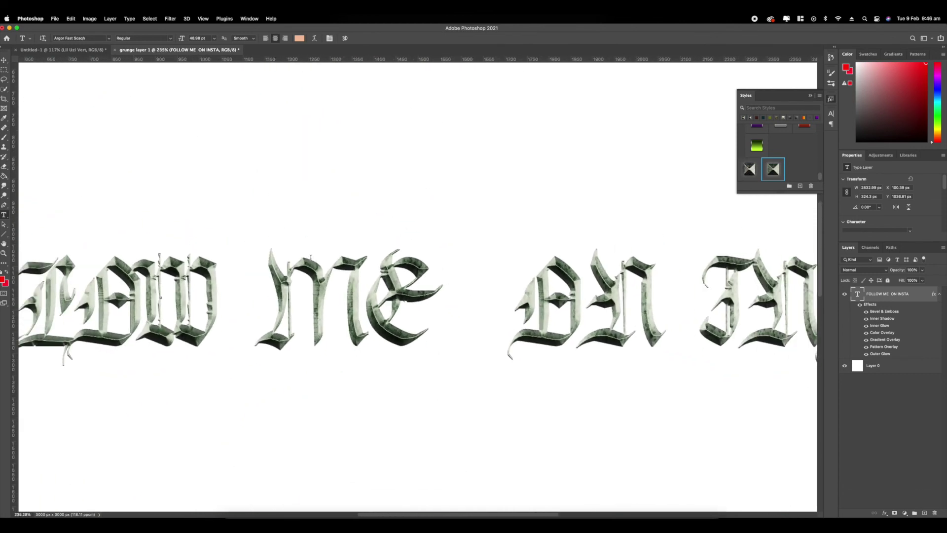
Step: Preview the drop-shadow style, restore grunge metallic without shadow, and select Layer 0
left_click(750, 169)
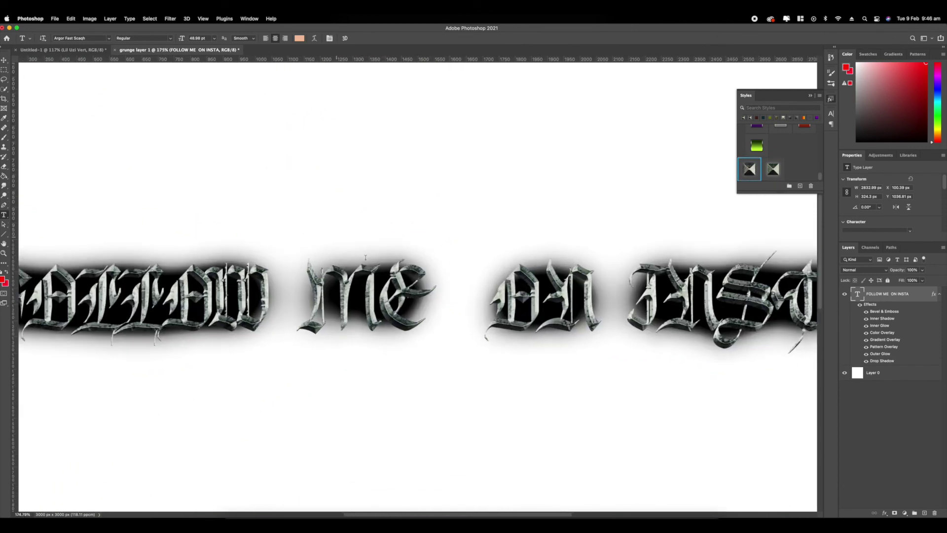
scroll(366, 263, "up", 7)
scroll(368, 268, "up", 3)
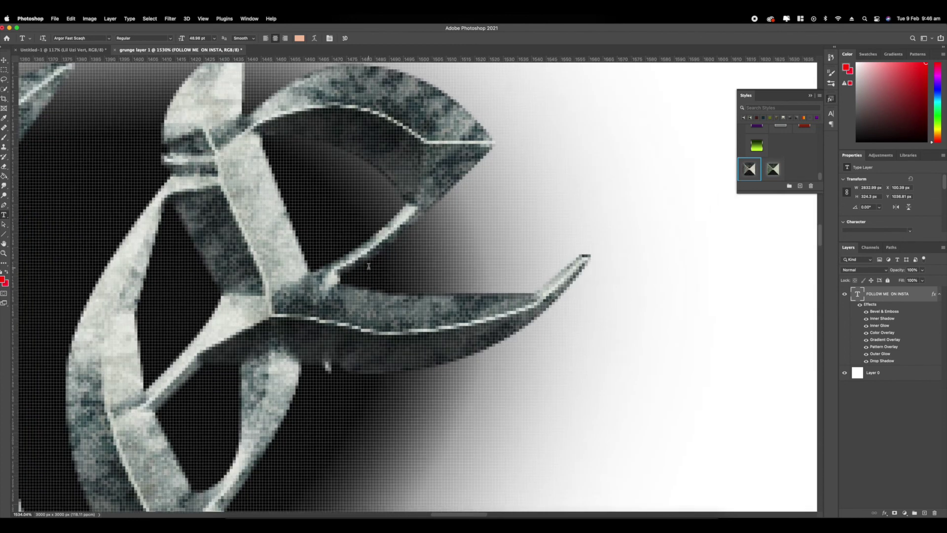
scroll(533, 204, "down", 5)
left_click(779, 168)
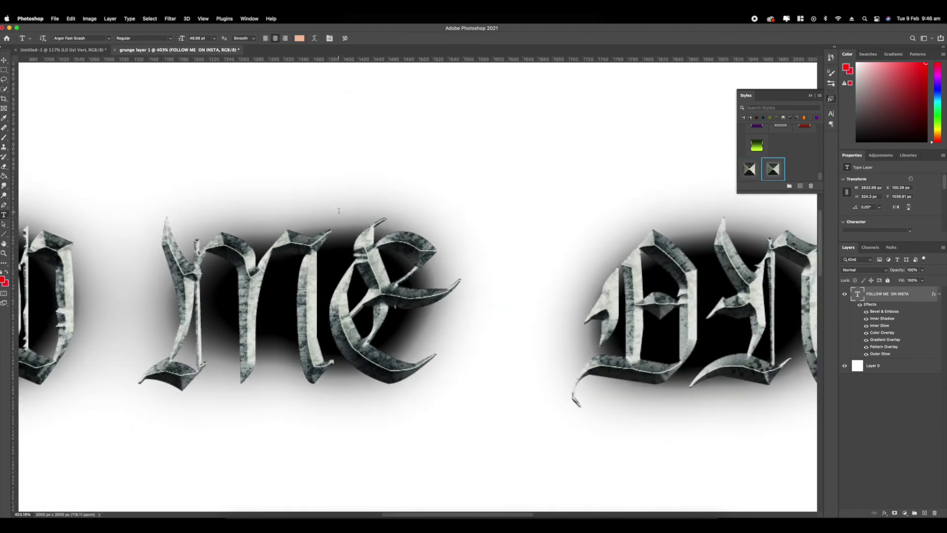
scroll(339, 211, "down", 10)
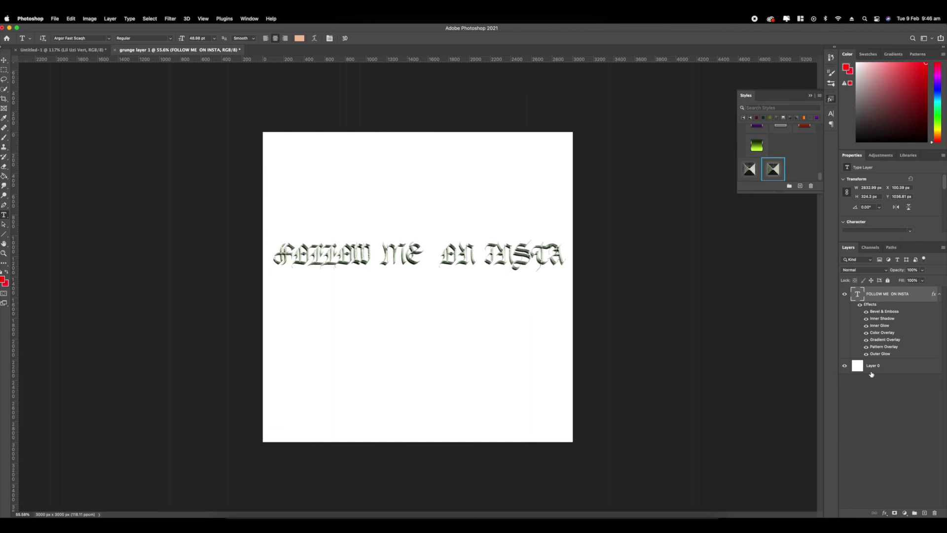
left_click(871, 374)
Step: Fill Layer 0 with black using the Paint Bucket
key("super+plus")
left_click(4, 176)
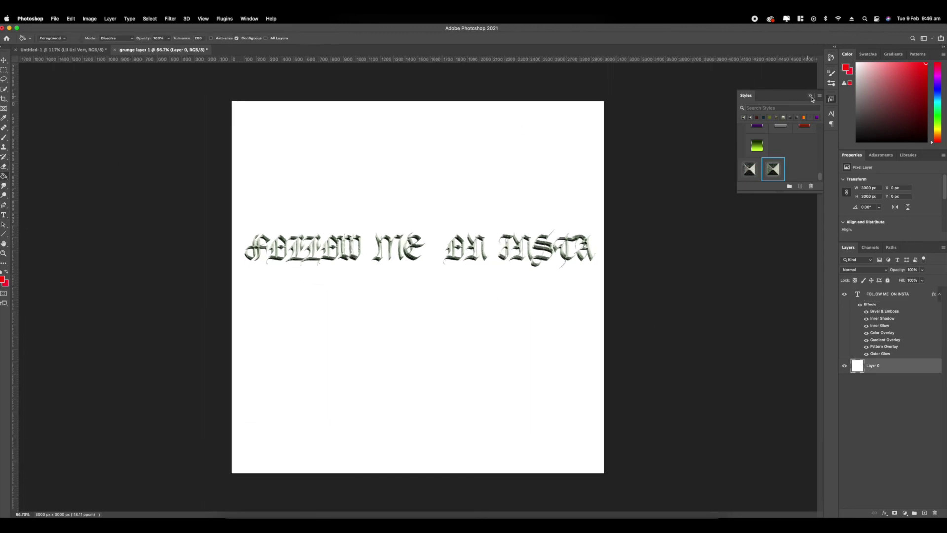
key("x")
left_click(376, 258)
Step: Bring up the File > Open Recent list
scroll(375, 258, "up", 10)
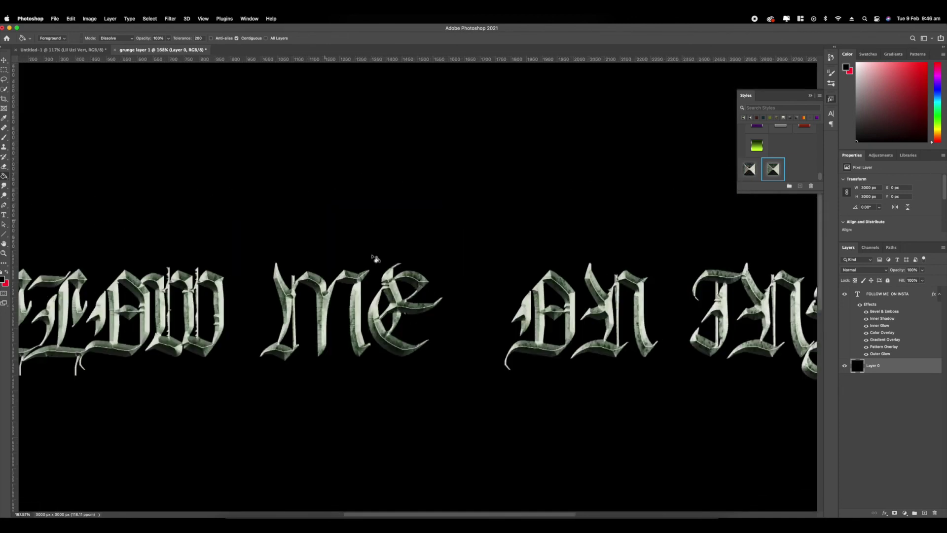
scroll(376, 259, "up", 8)
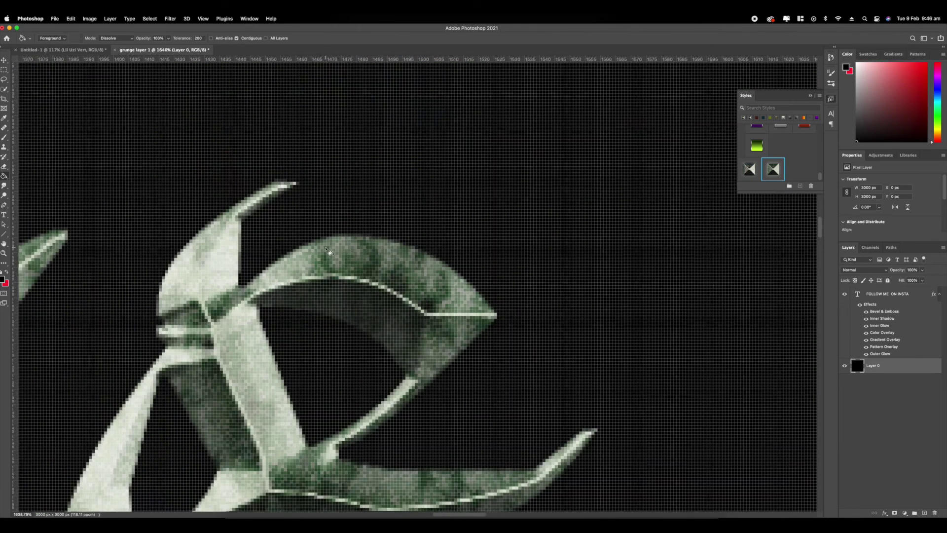
scroll(329, 252, "up", 2)
scroll(328, 249, "down", 12)
left_click(55, 19)
mouse_move(63, 57)
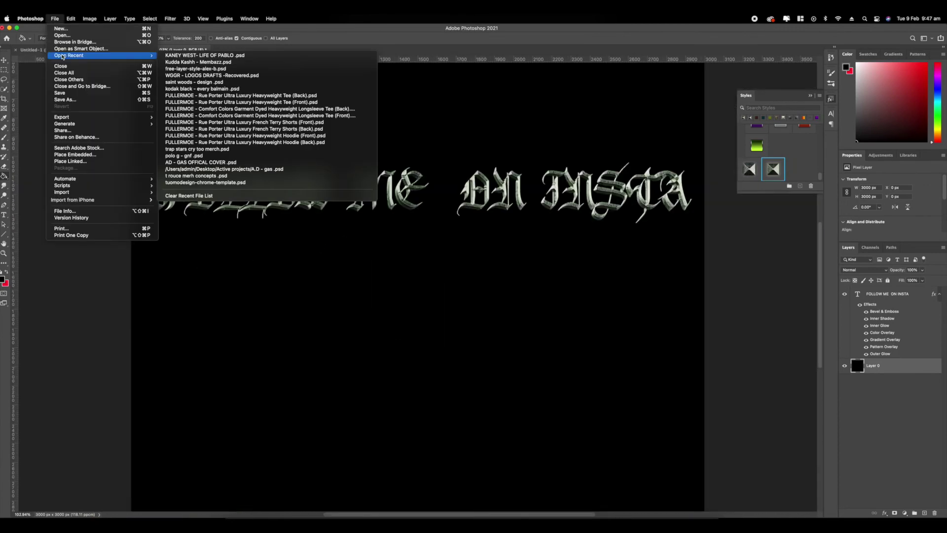
Step: Open the Life of Pablo cover, zoom into its blackletter title, then fit it on screen
left_click(176, 56)
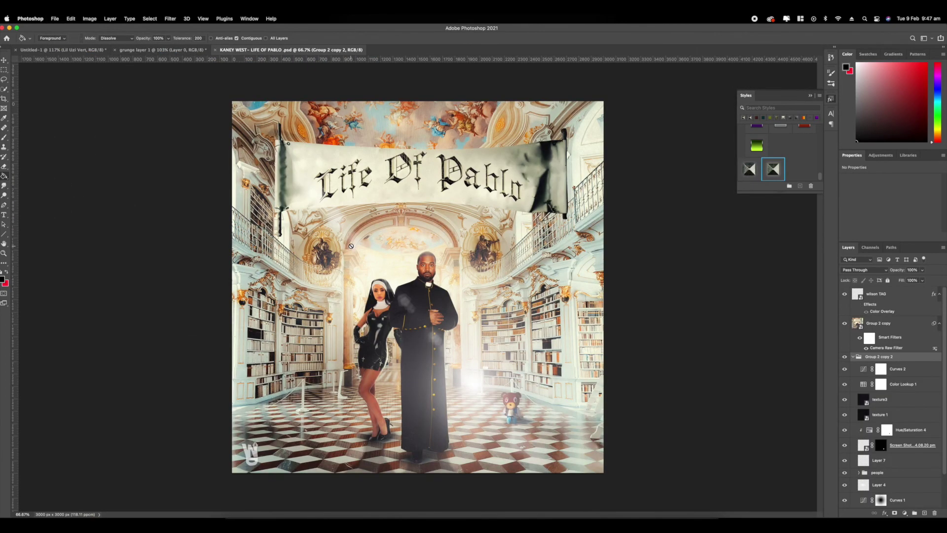
scroll(350, 245, "up", 5)
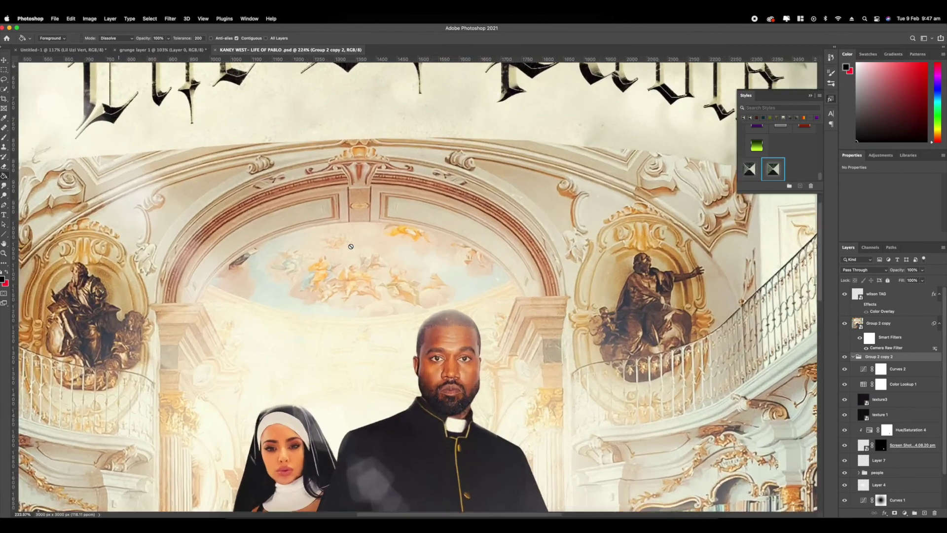
scroll(351, 246, "up", 3)
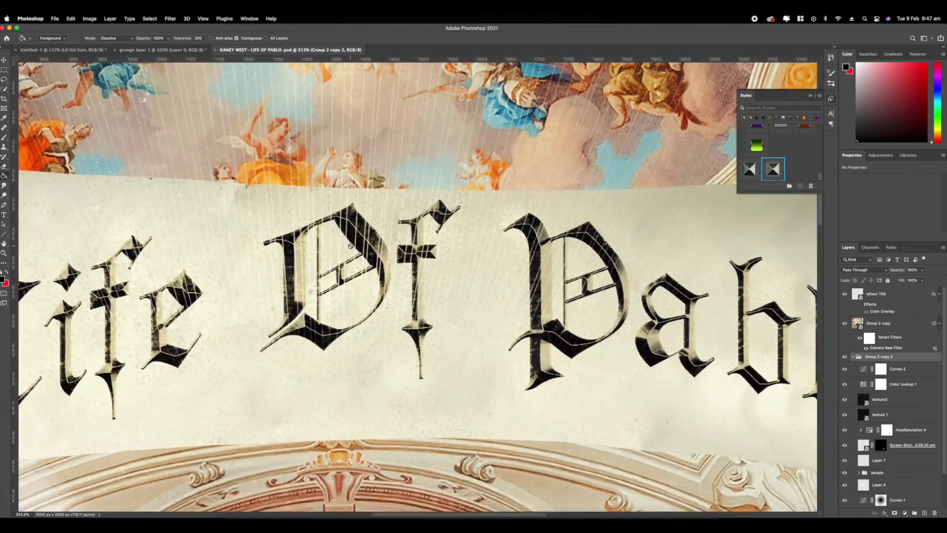
scroll(350, 246, "up", 4)
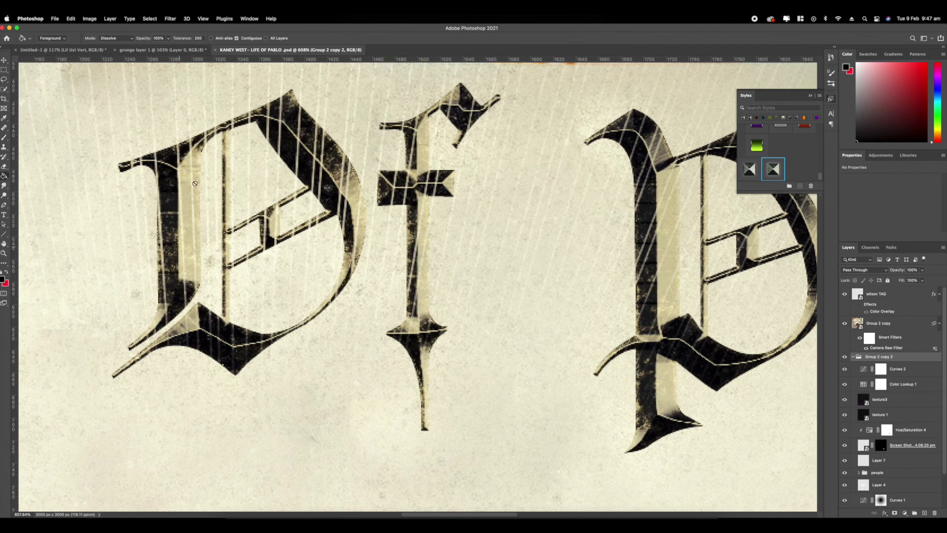
scroll(424, 291, "down", 5)
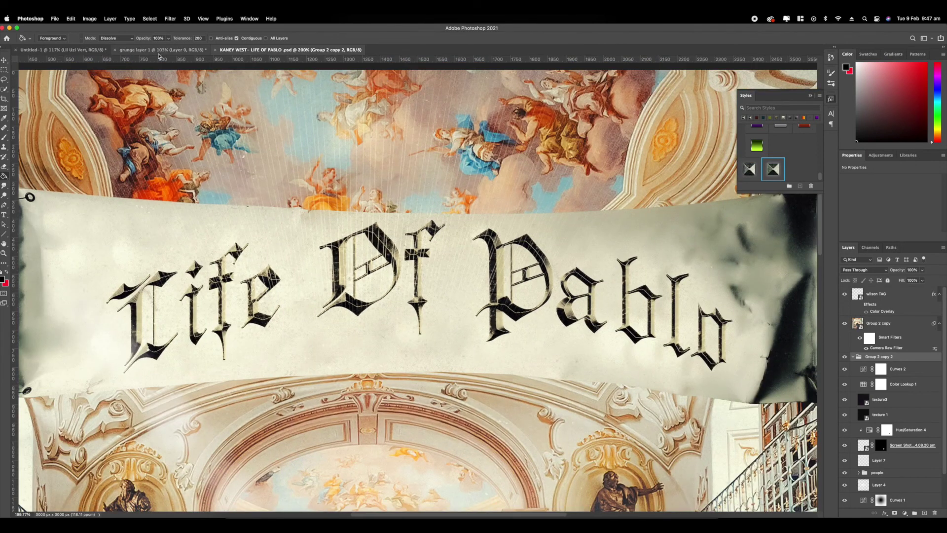
scroll(383, 248, "down", 8)
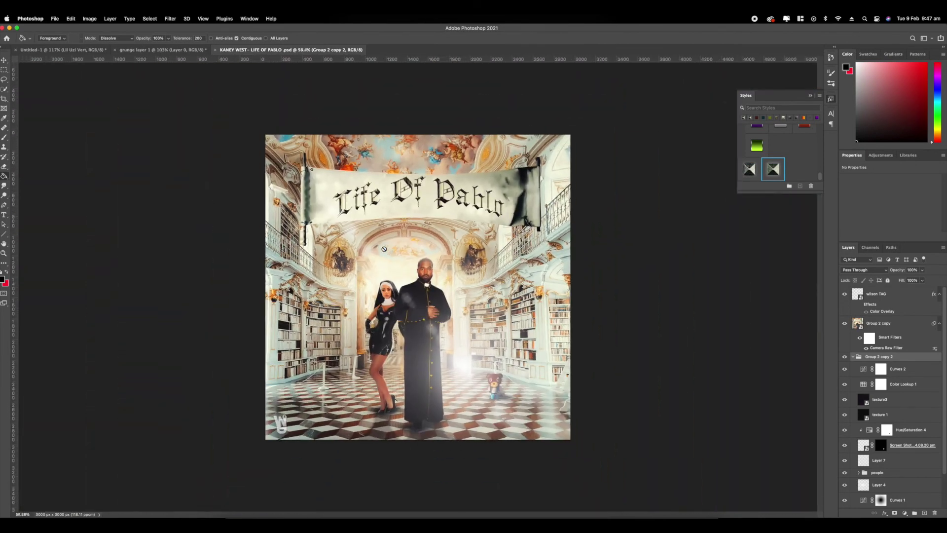
key("super+0")
scroll(868, 417, "down", 2)
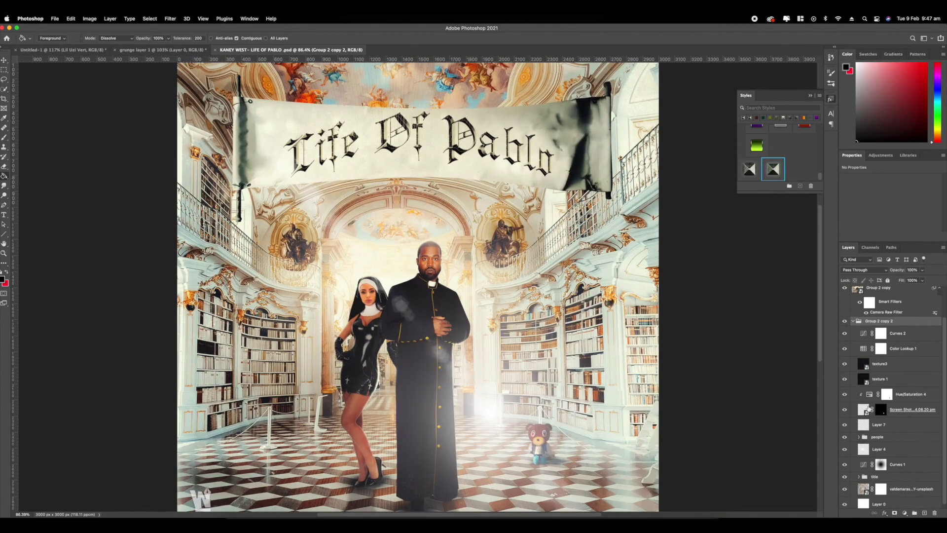
Step: Inspect the blending of the texture3 and texture 1 layers
left_click(886, 360)
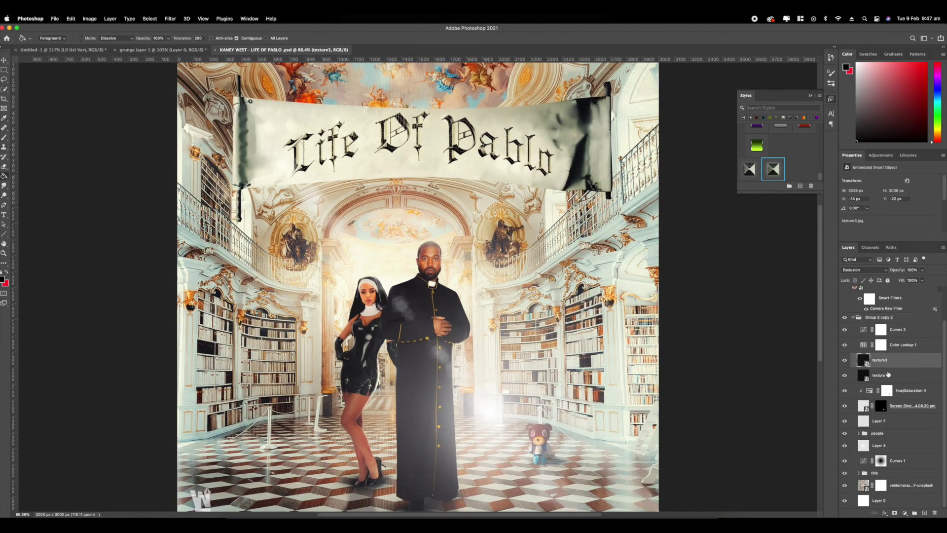
left_click(888, 375)
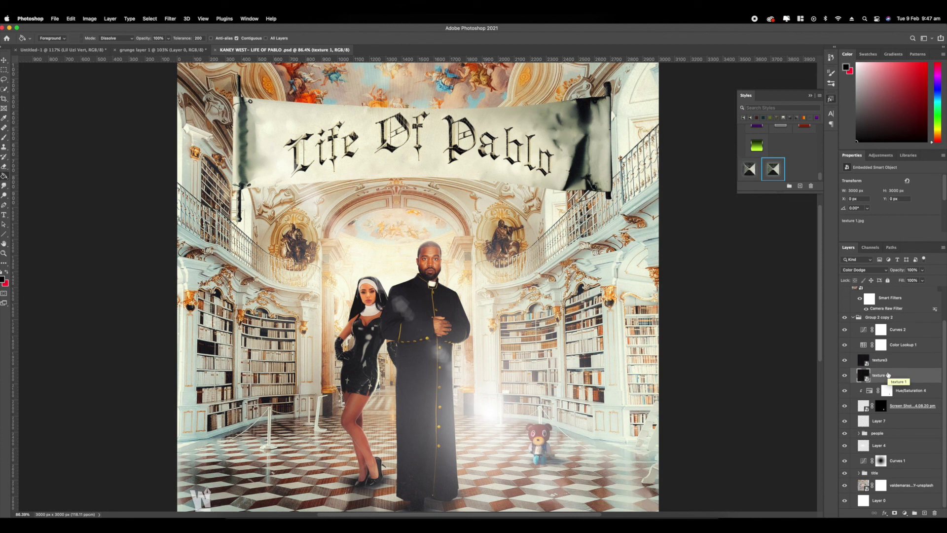
scroll(416, 436, "up", 3)
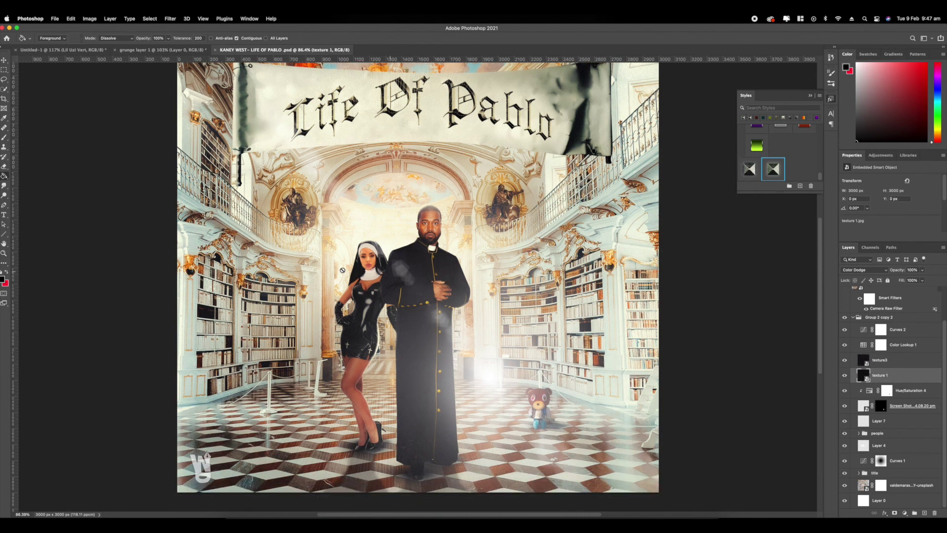
left_click(165, 48)
Step: Close the stray Gradients panel and fill Layer 0 with the red foreground colour
scroll(475, 233, "down", 5)
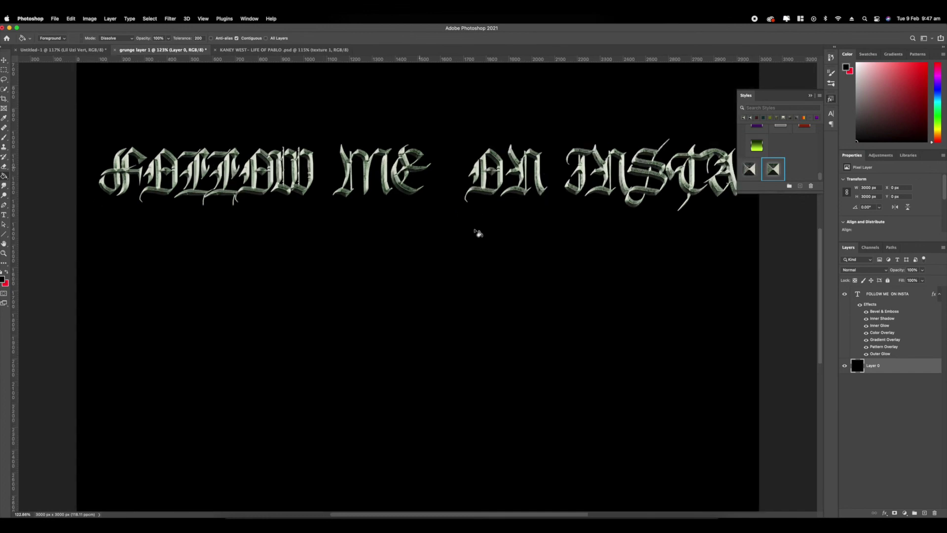
left_click_drag(902, 57, 888, 99)
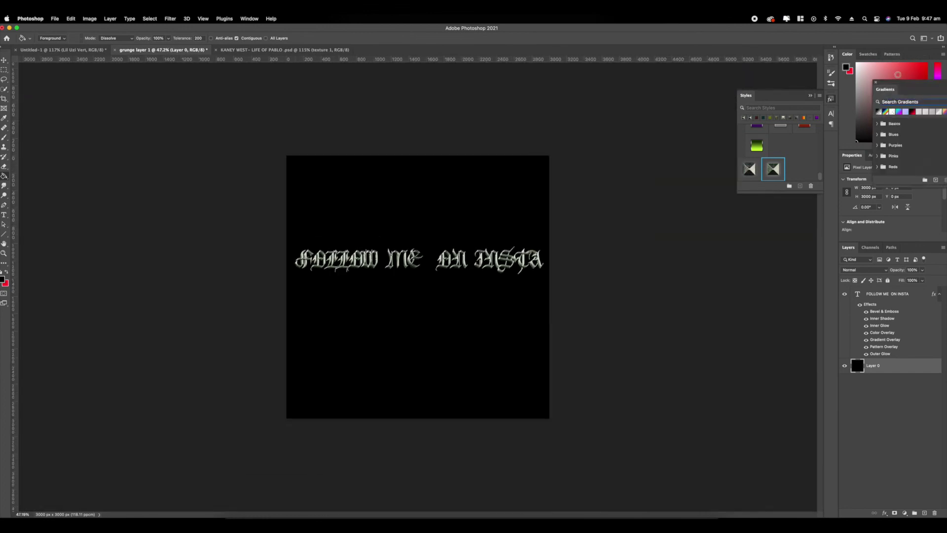
left_click(876, 83)
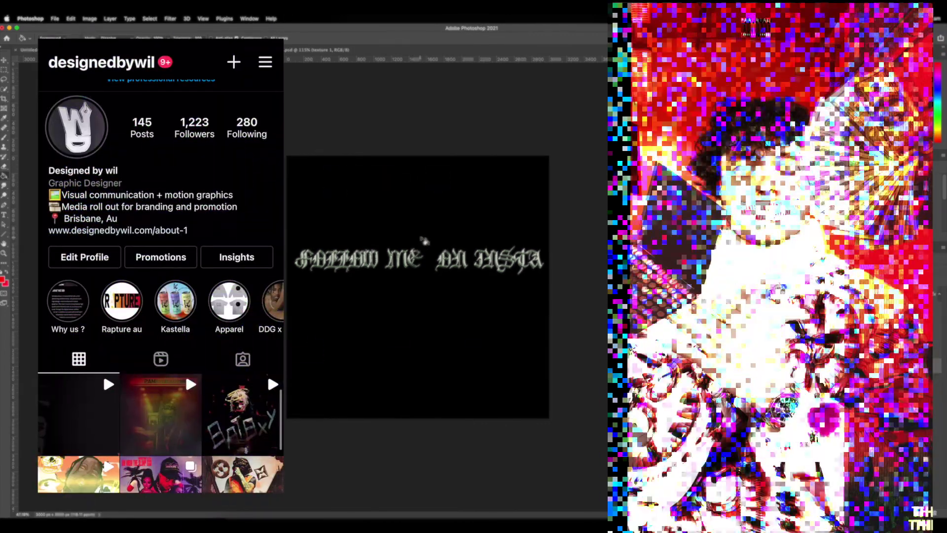
key("alt+BackSpace")
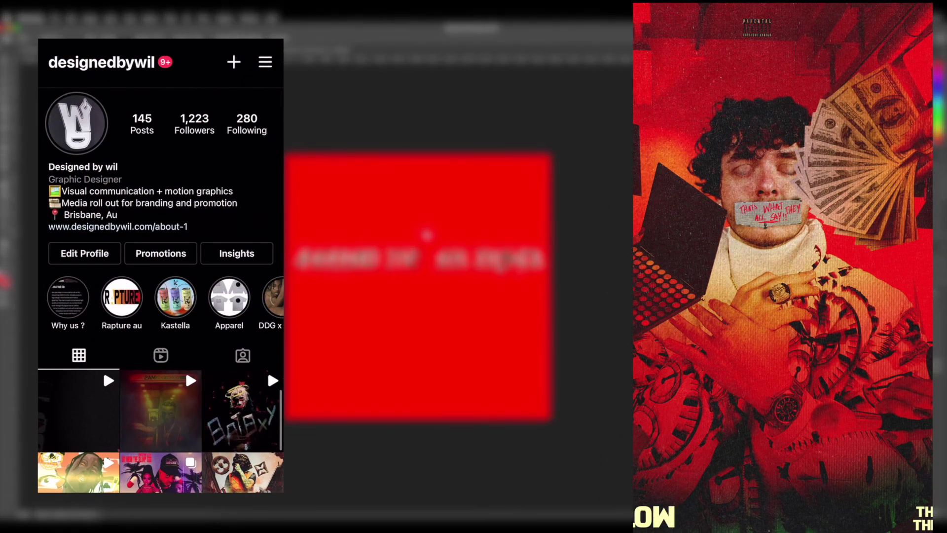